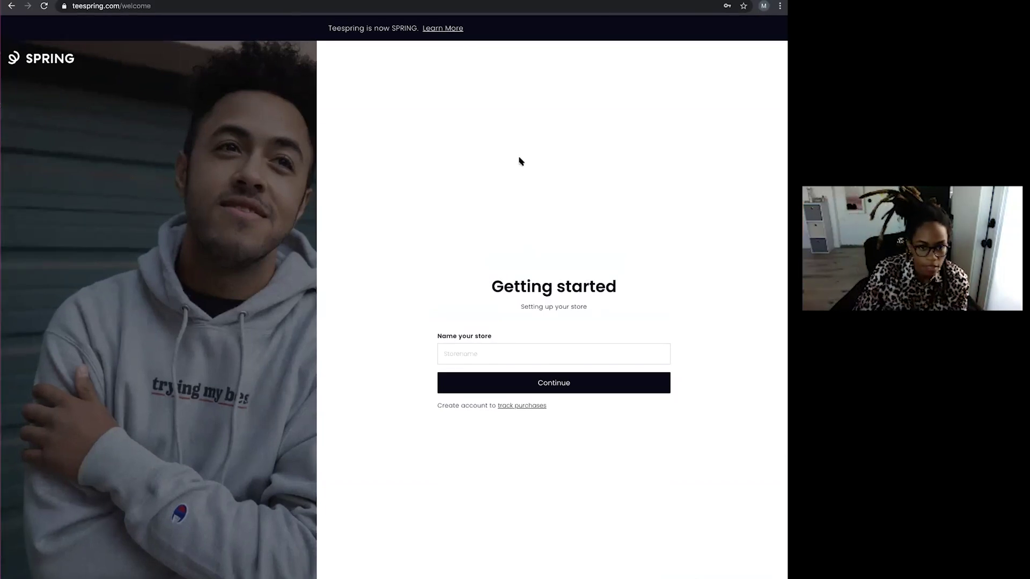
Step: Name the store with the creator's brand name and proceed through the About you page to finish the store setup
left_click(561, 353)
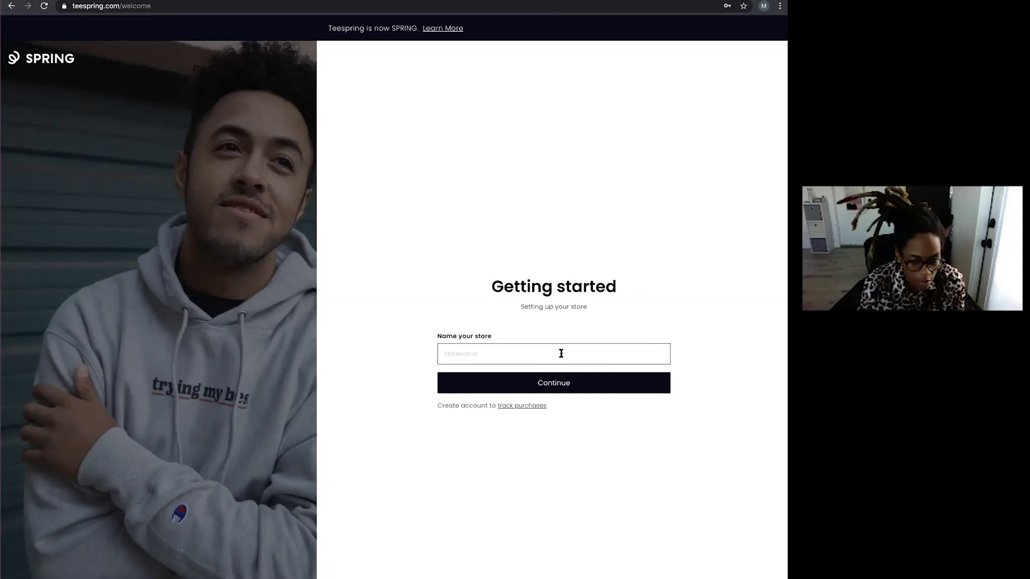
type("MORGANtheCEO")
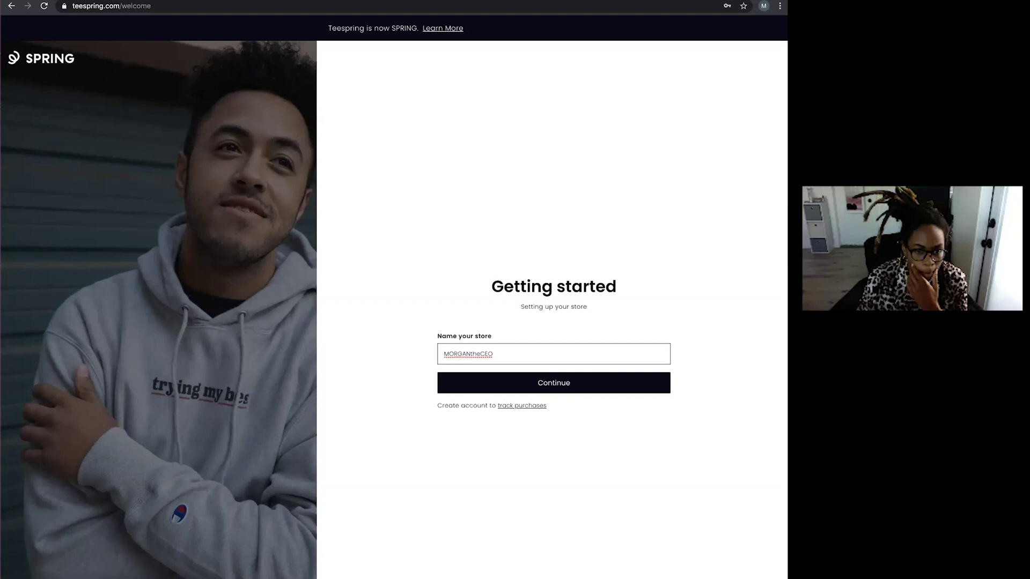
left_click(575, 392)
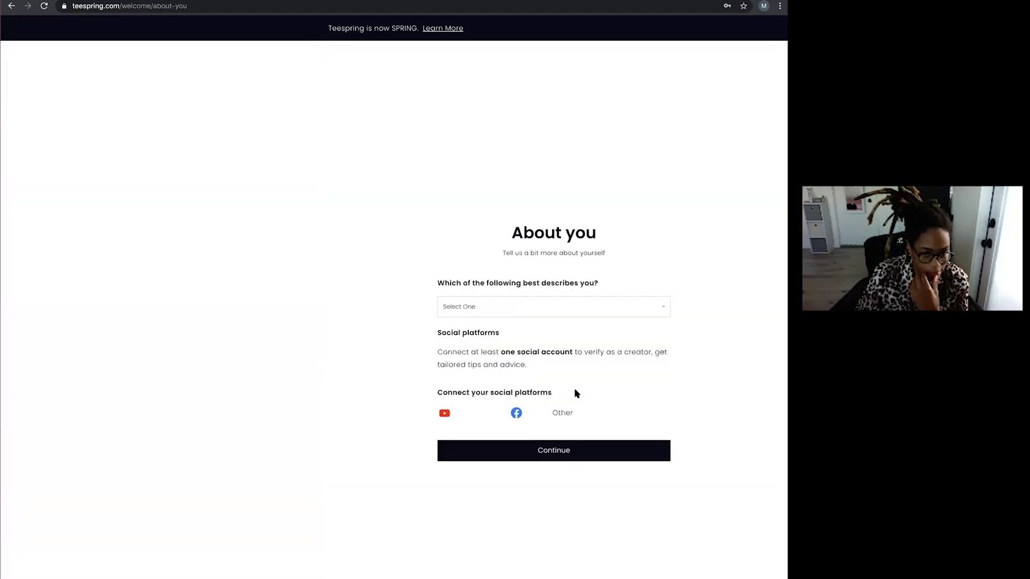
left_click(579, 451)
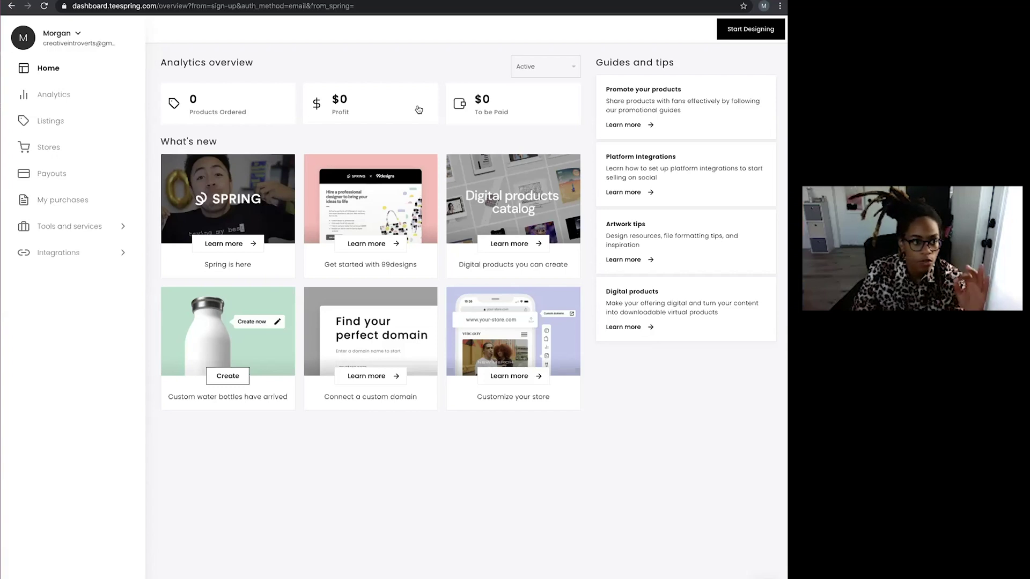
Step: Start a new design and look through the trending products and categories in the product catalogue
left_click(752, 33)
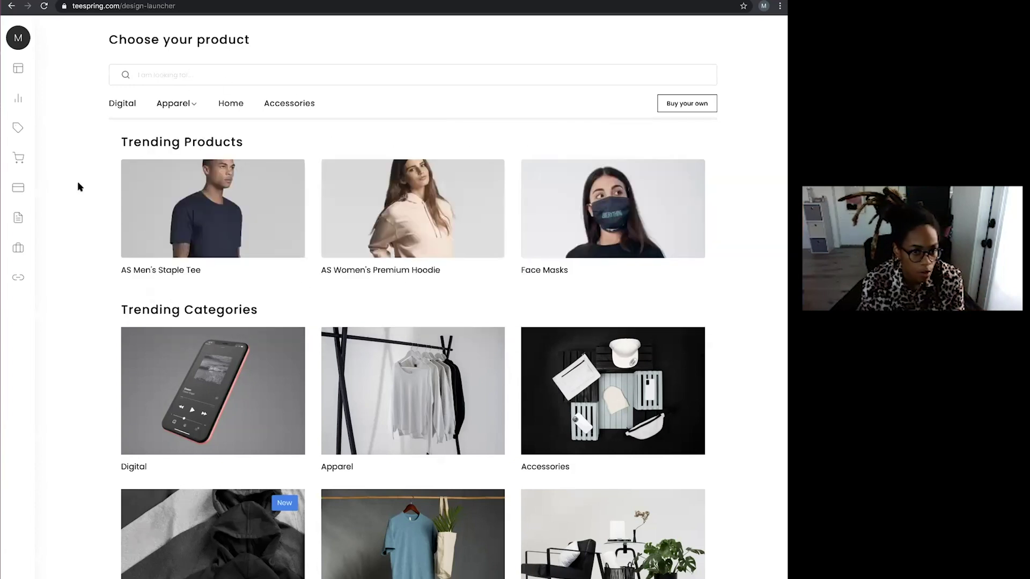
scroll(78, 187, "down", 2)
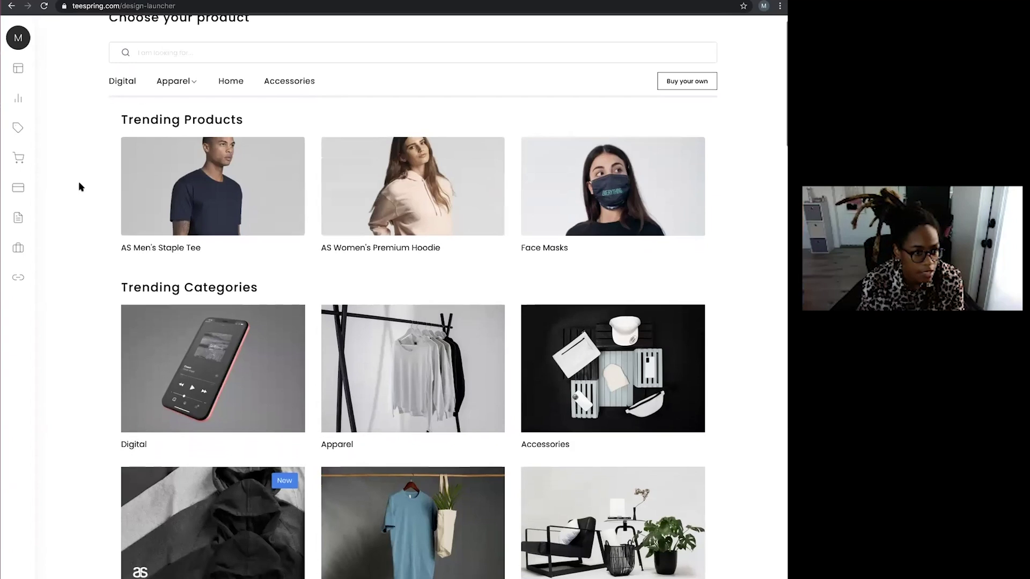
scroll(81, 186, "down", 2)
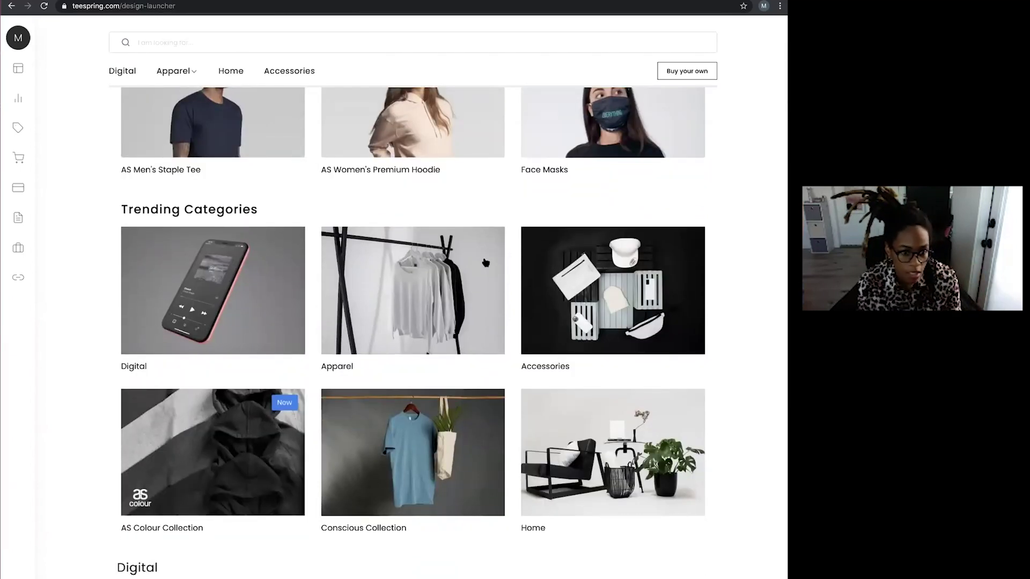
scroll(668, 317, "down", 1)
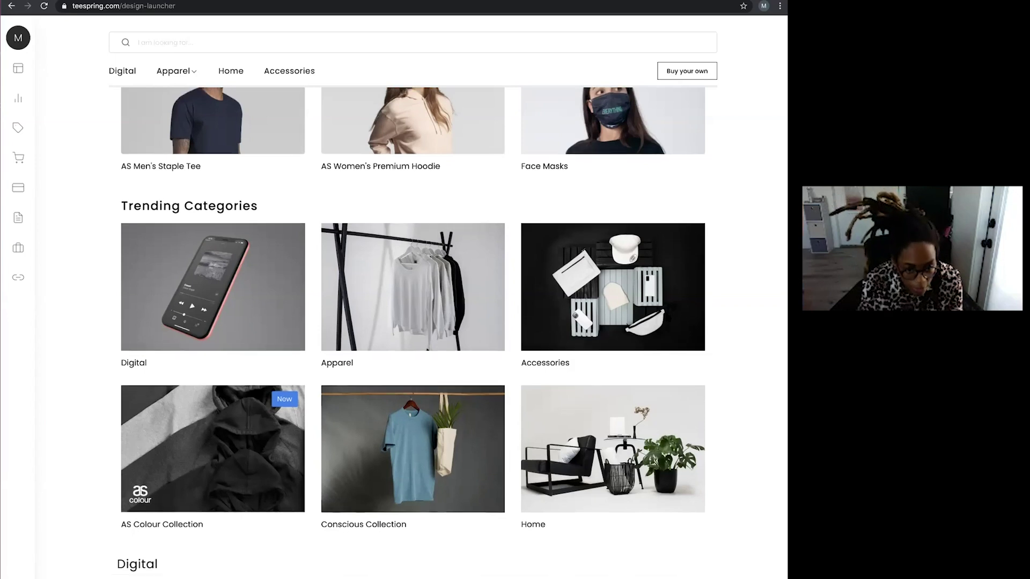
scroll(668, 318, "down", 4)
scroll(667, 318, "up", 4)
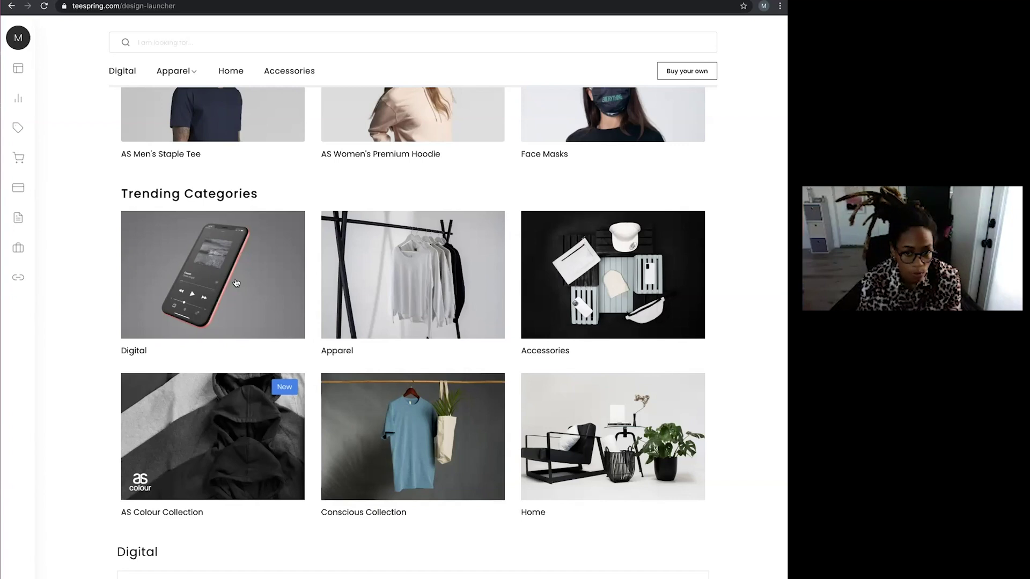
Step: Browse the Accessories category to examine the available products, their base costs and shipping regions
left_click(613, 267)
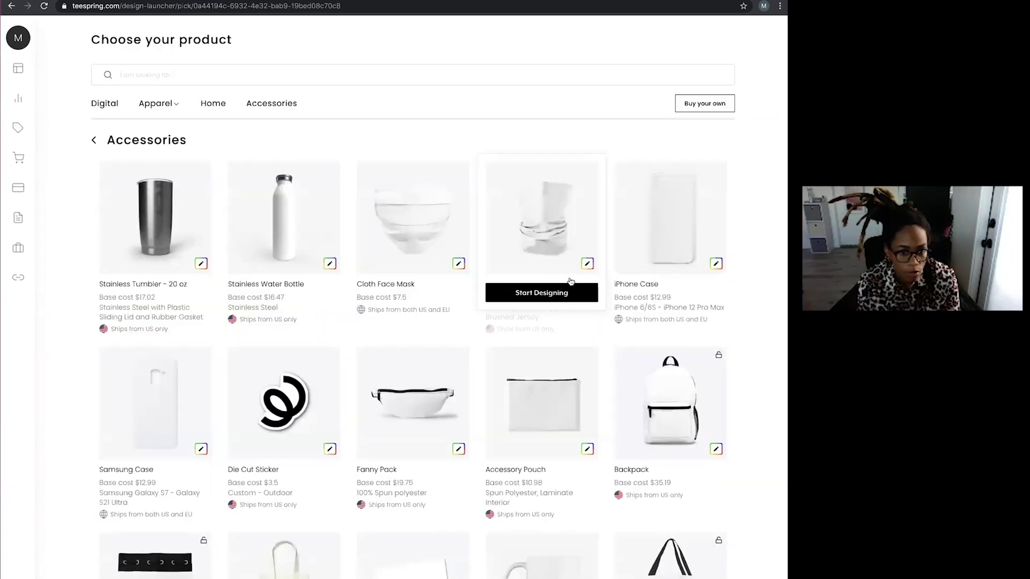
scroll(611, 308, "down", 5)
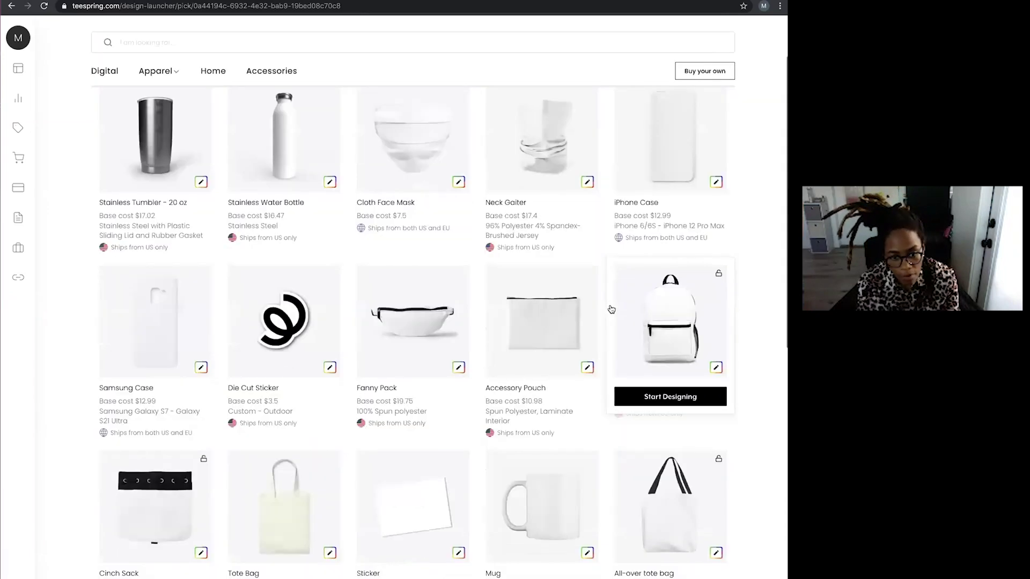
scroll(611, 307, "down", 6)
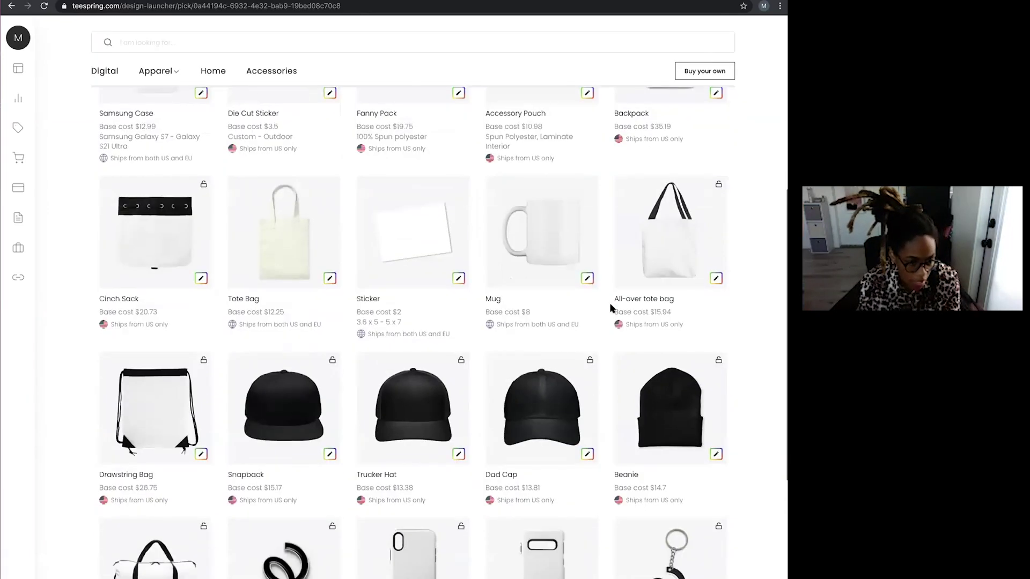
scroll(611, 310, "down", 3)
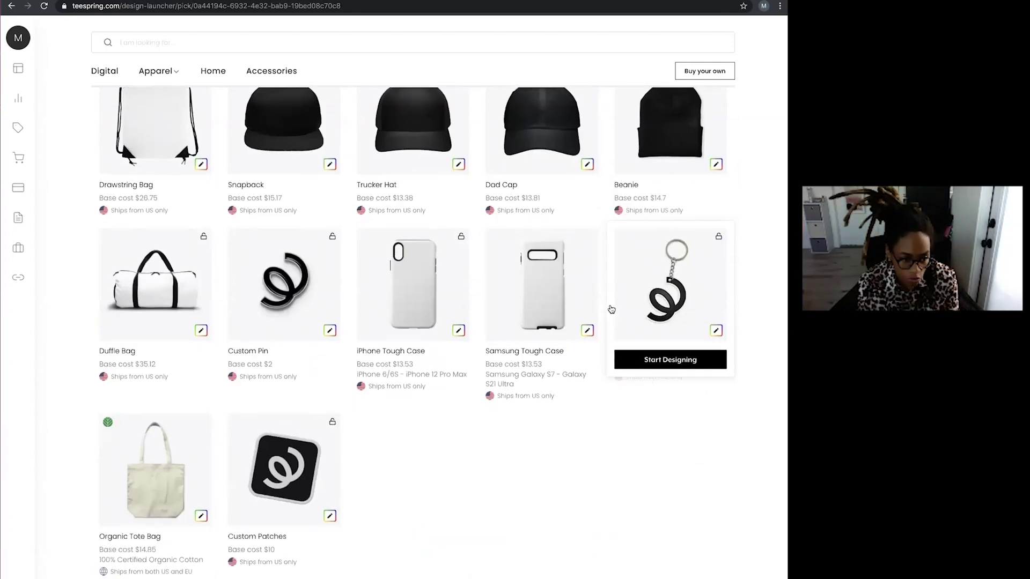
scroll(611, 310, "up", 3)
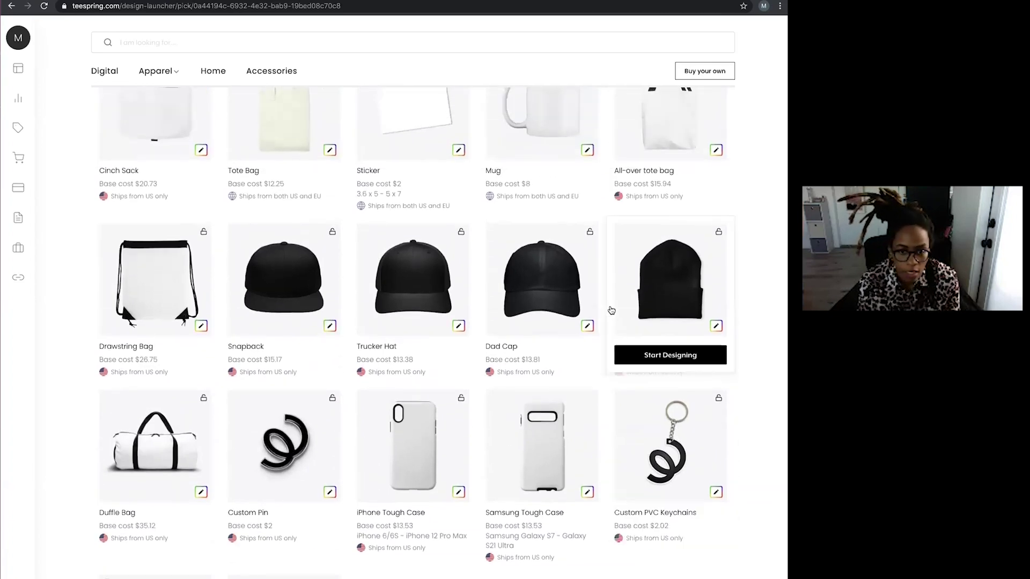
scroll(612, 310, "up", 5)
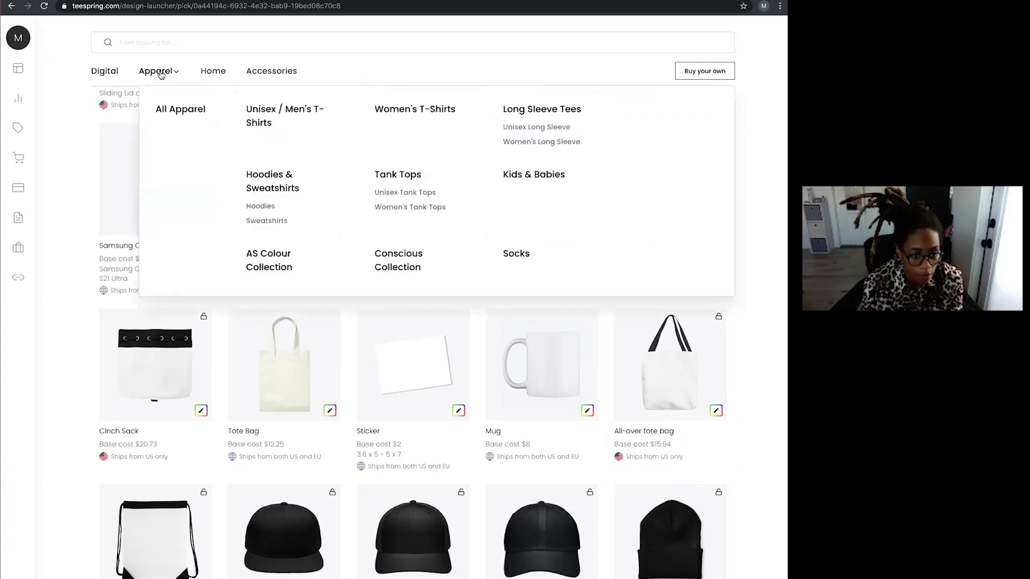
scroll(586, 375, "down", 8)
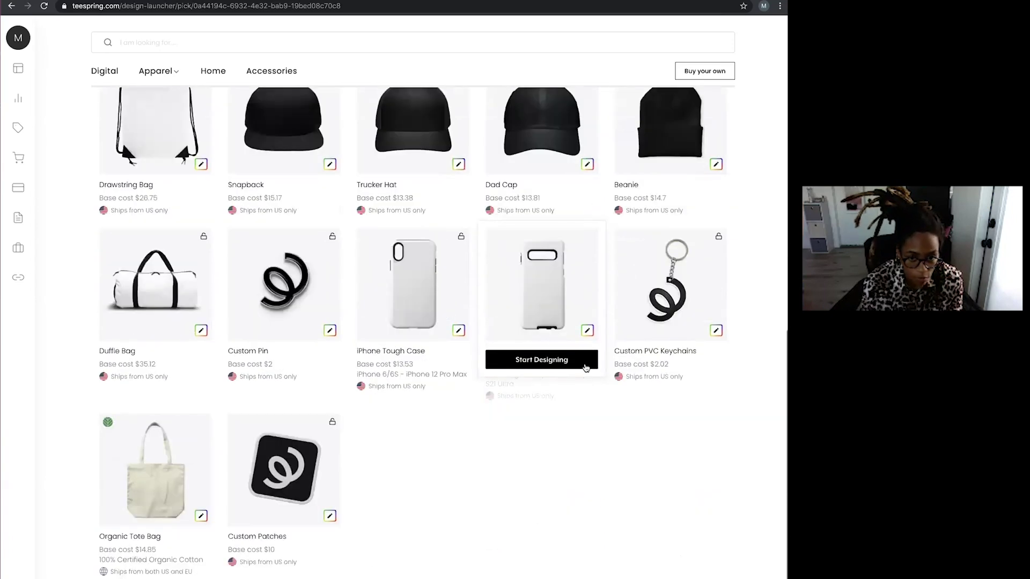
scroll(586, 368, "up", 15)
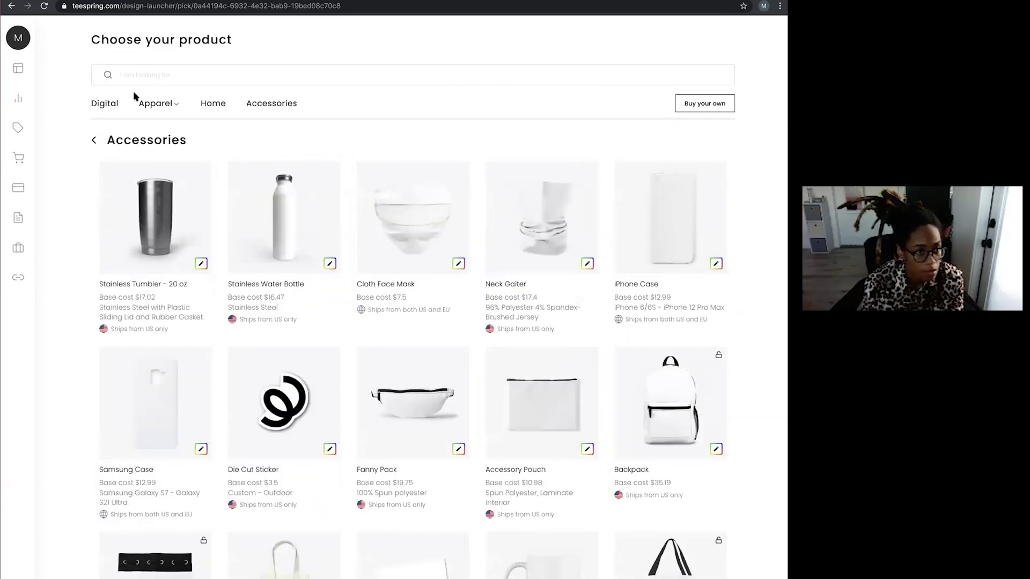
Step: Browse the Apparel category from the T-shirts through the long sleeve tees to the hoodies, examining styles and base costs
left_click(144, 106)
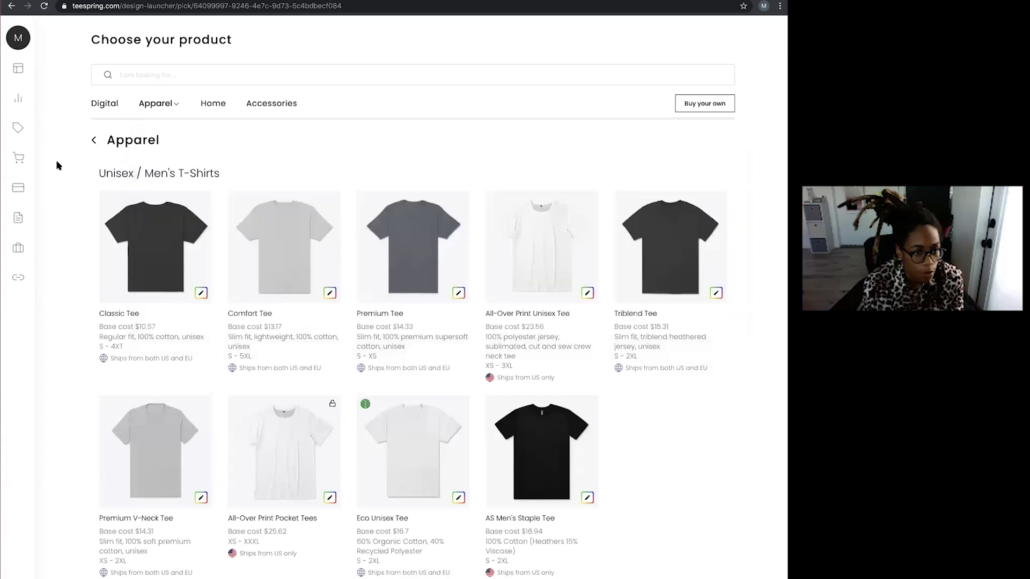
mouse_move(501, 244)
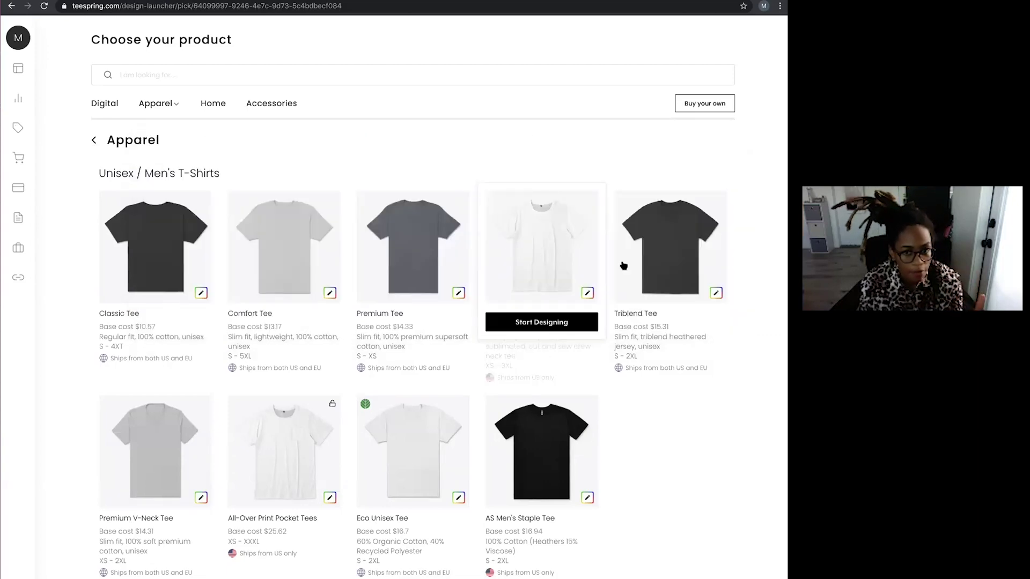
scroll(757, 329, "down", 7)
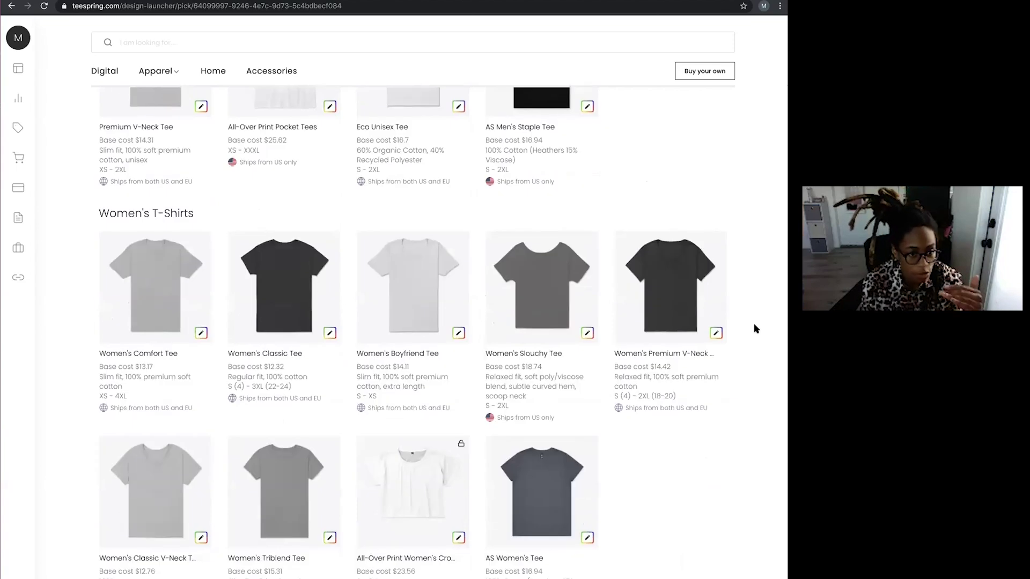
scroll(757, 329, "down", 3)
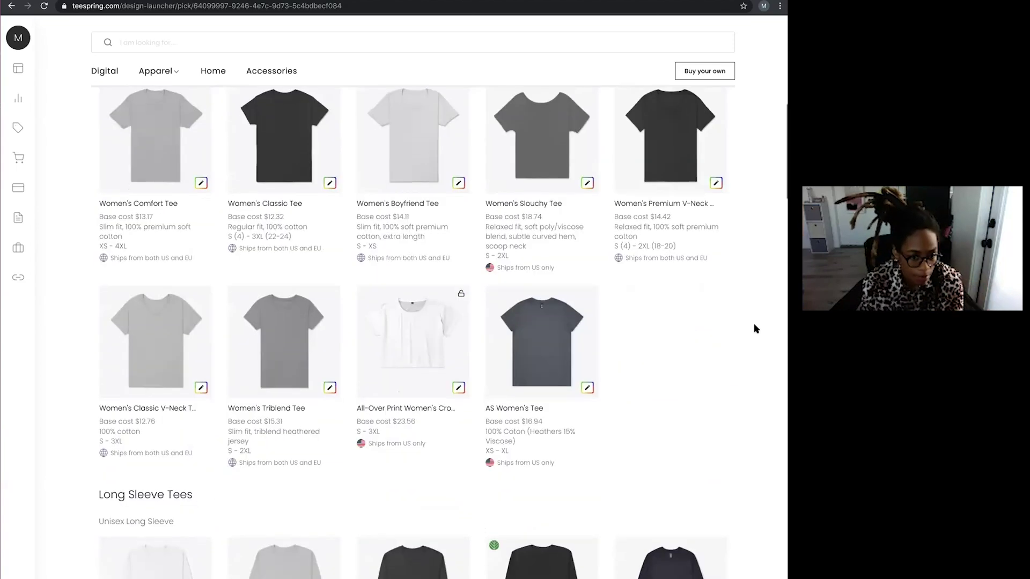
scroll(757, 328, "down", 4)
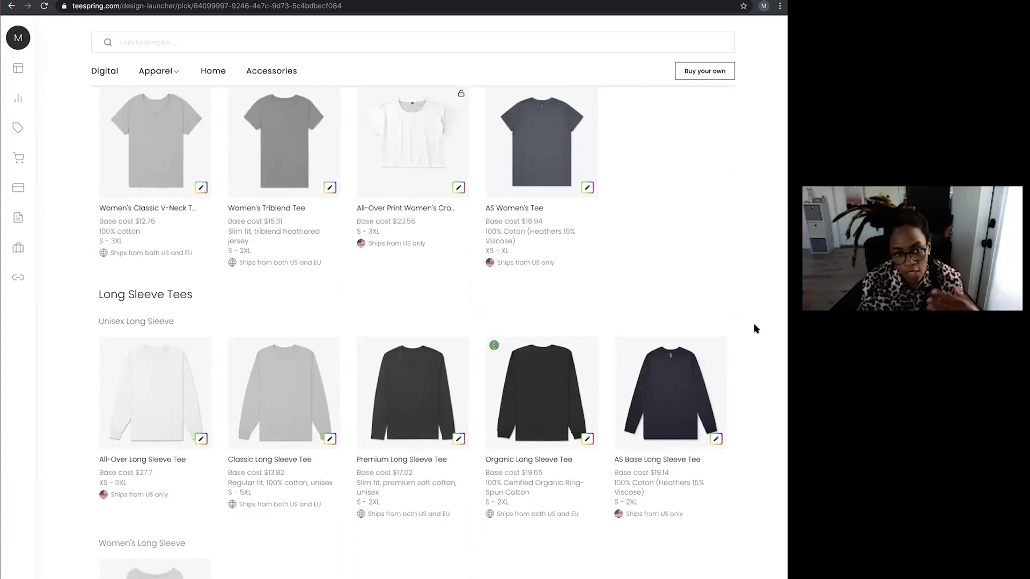
scroll(756, 328, "down", 10)
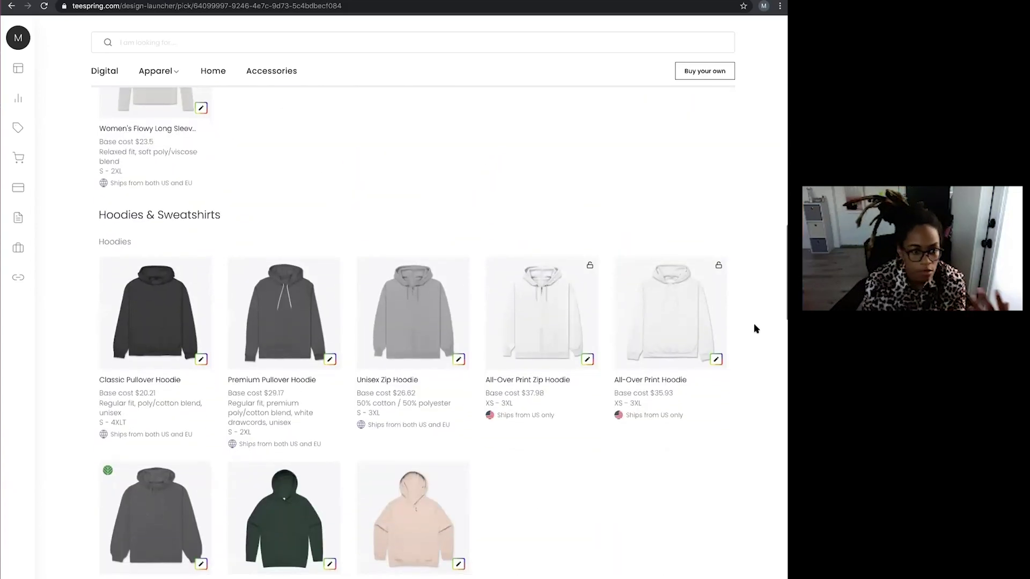
scroll(753, 329, "down", 4)
Step: Start designing the AS Women's Premium Hoodie and dismiss the AS Colour product introduction
mouse_move(392, 324)
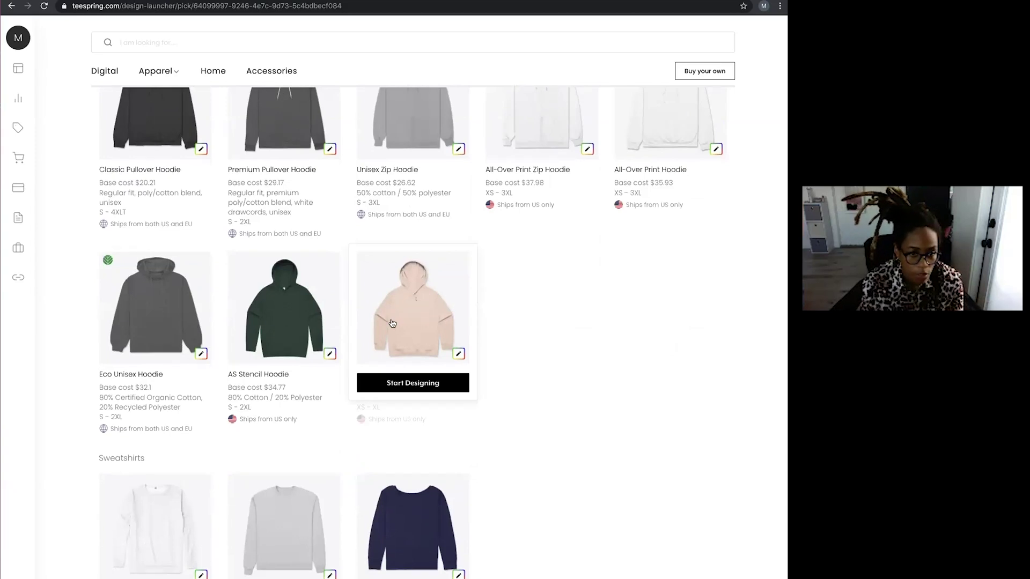
mouse_move(363, 333)
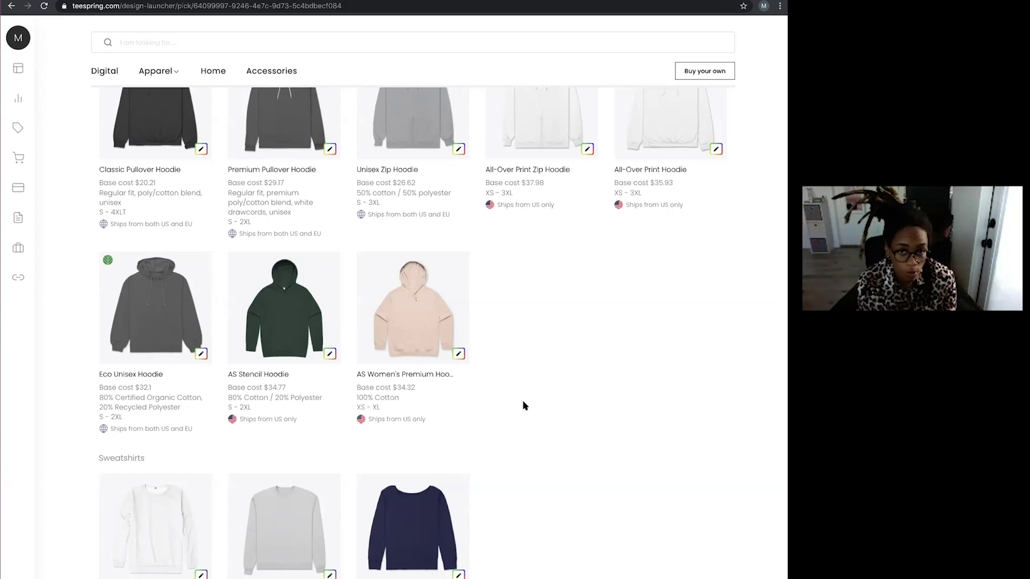
mouse_move(422, 381)
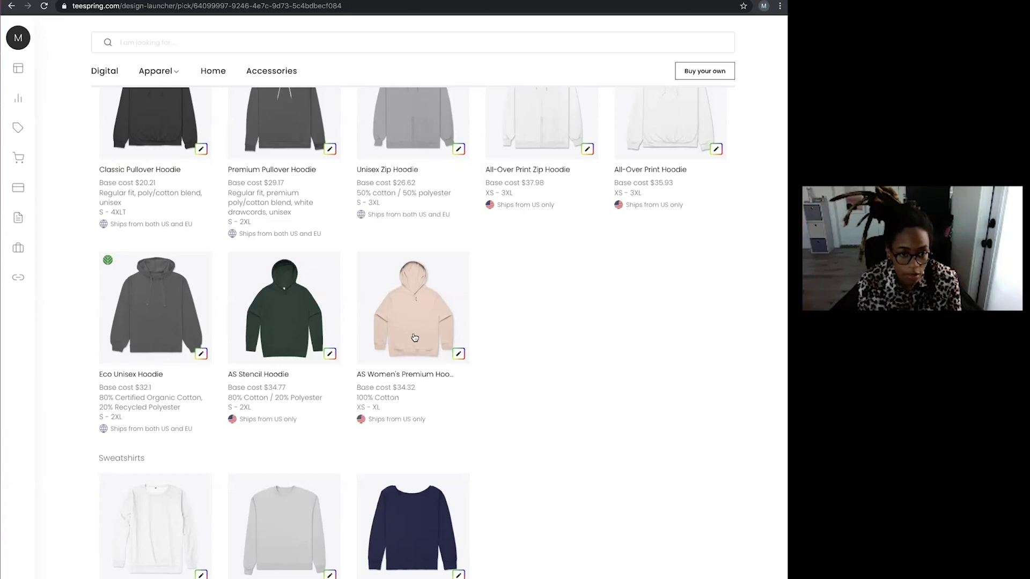
mouse_move(421, 356)
left_click(419, 389)
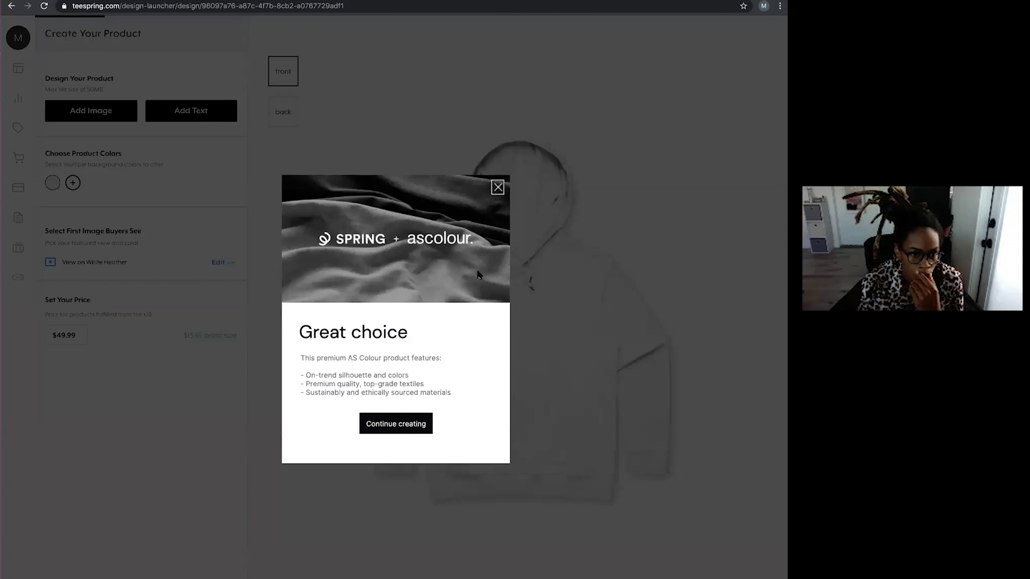
left_click(497, 187)
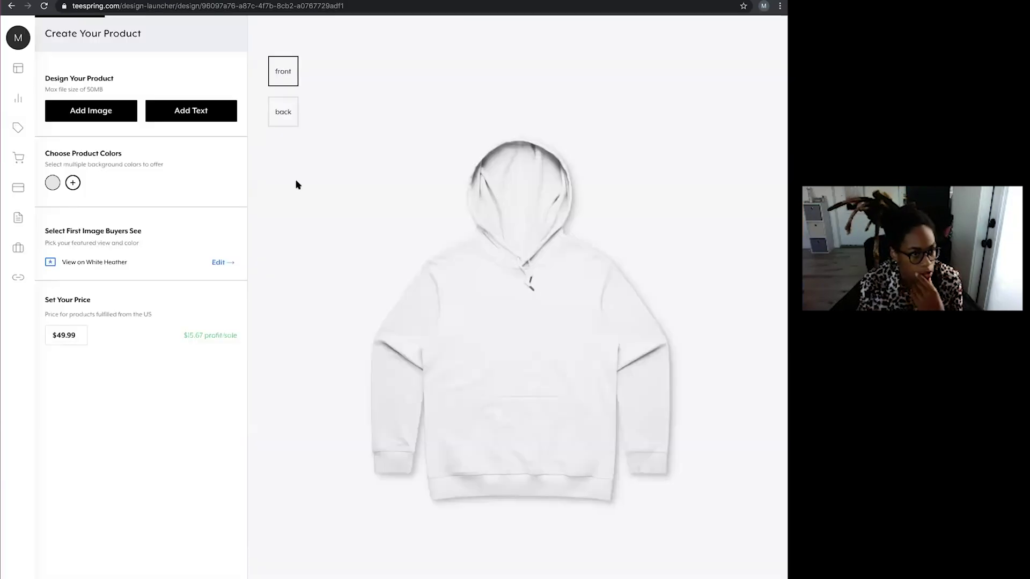
Step: Offer the hoodie in grey, green and pink in addition to White Heather, and return to the product settings
left_click(73, 183)
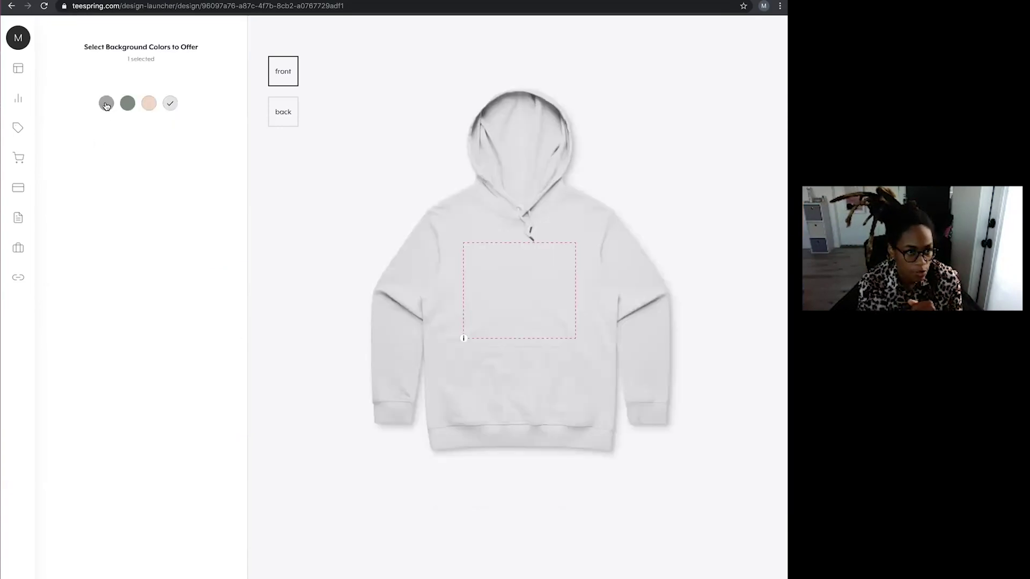
left_click(106, 104)
left_click(127, 104)
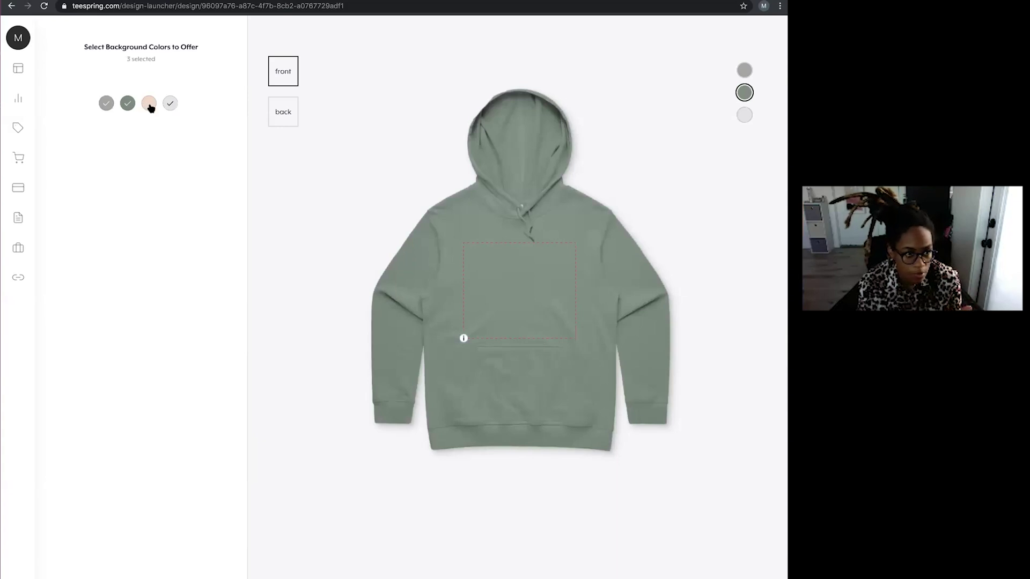
double_click(150, 109)
left_click(149, 109)
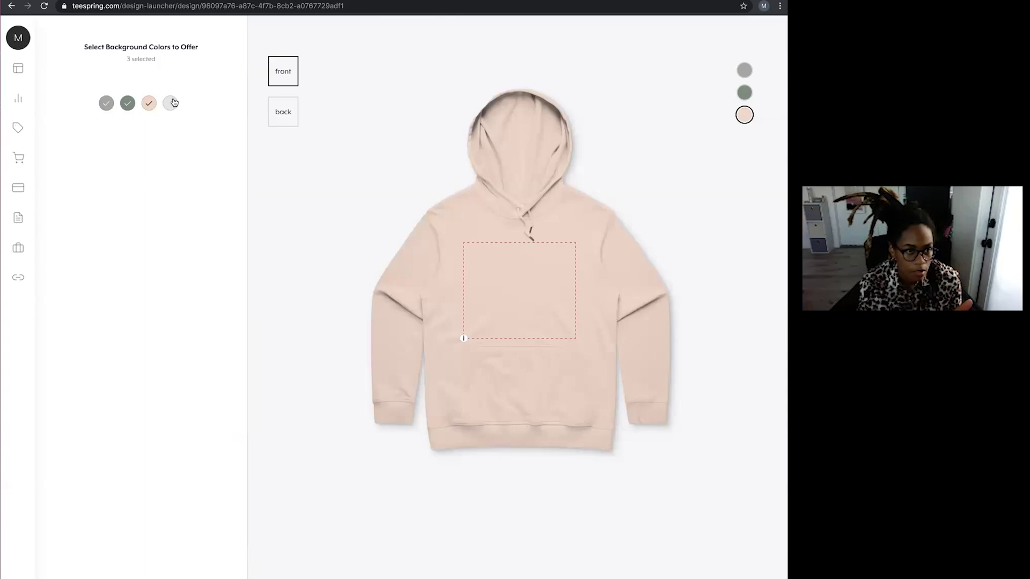
left_click(171, 104)
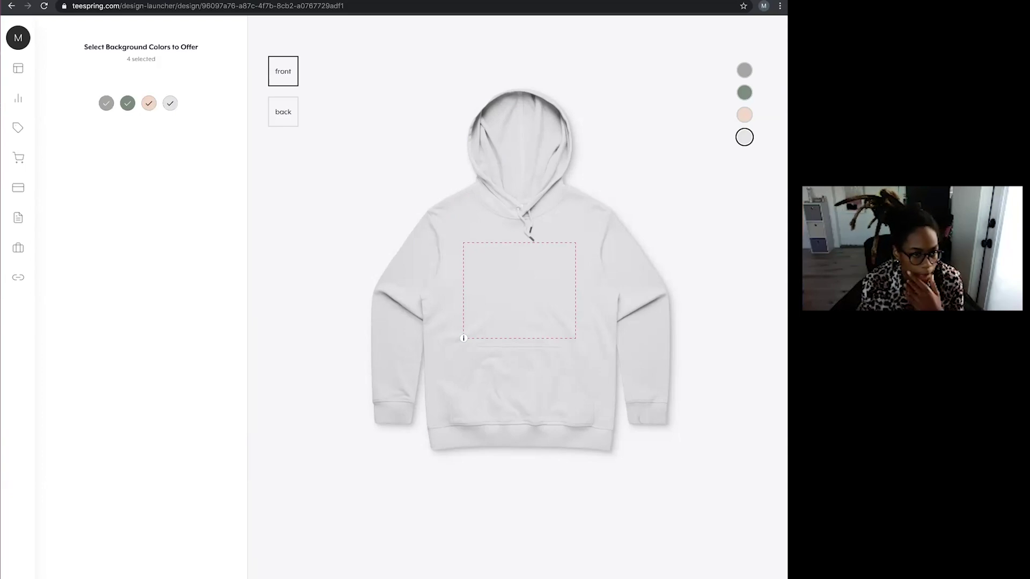
left_click(236, 578)
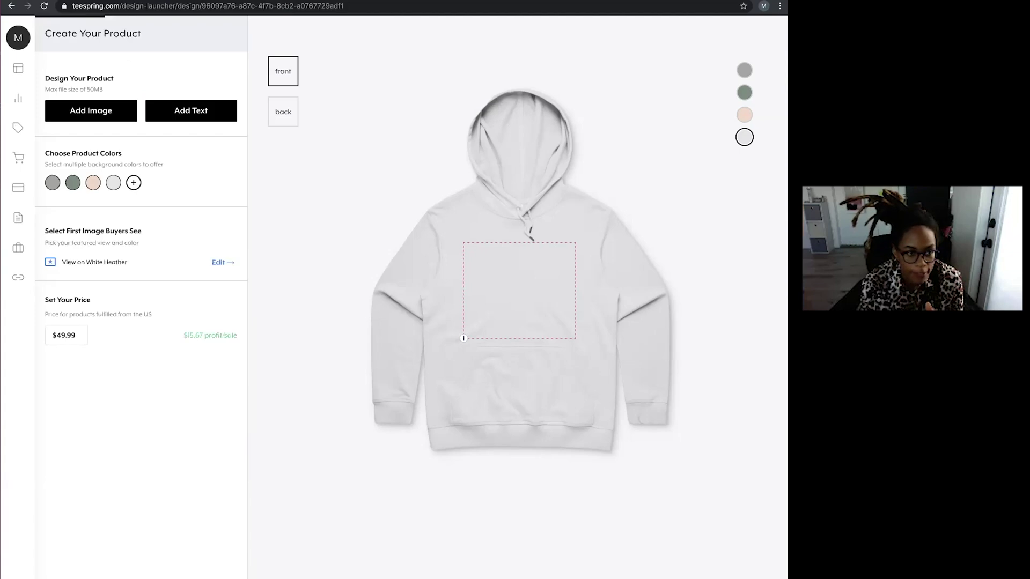
Step: Search the Mac for "focused", preview FOCUSED White Transparent.png and upload it as artwork on the hoodie's front
left_click(90, 115)
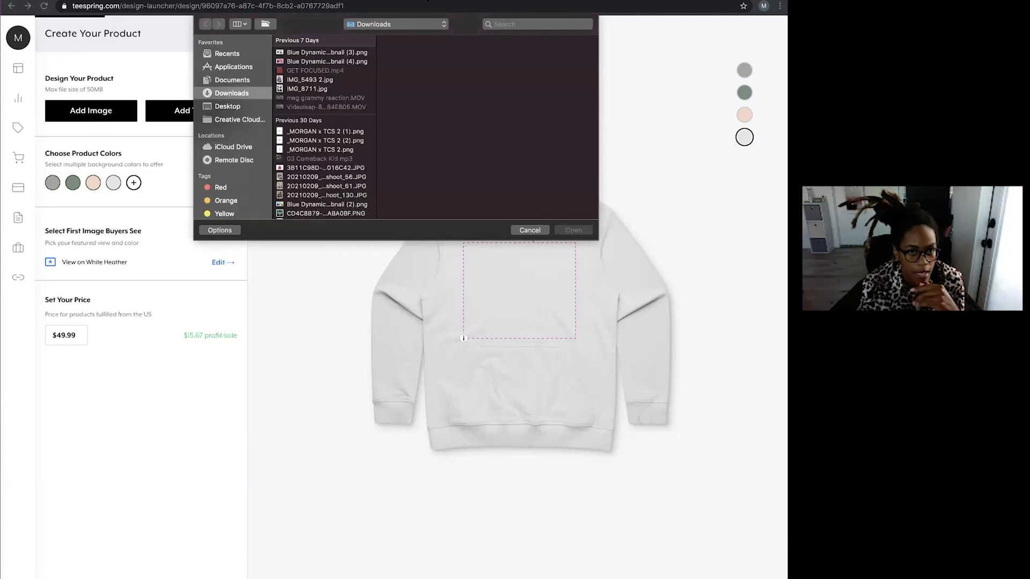
left_click(522, 24)
type("focused")
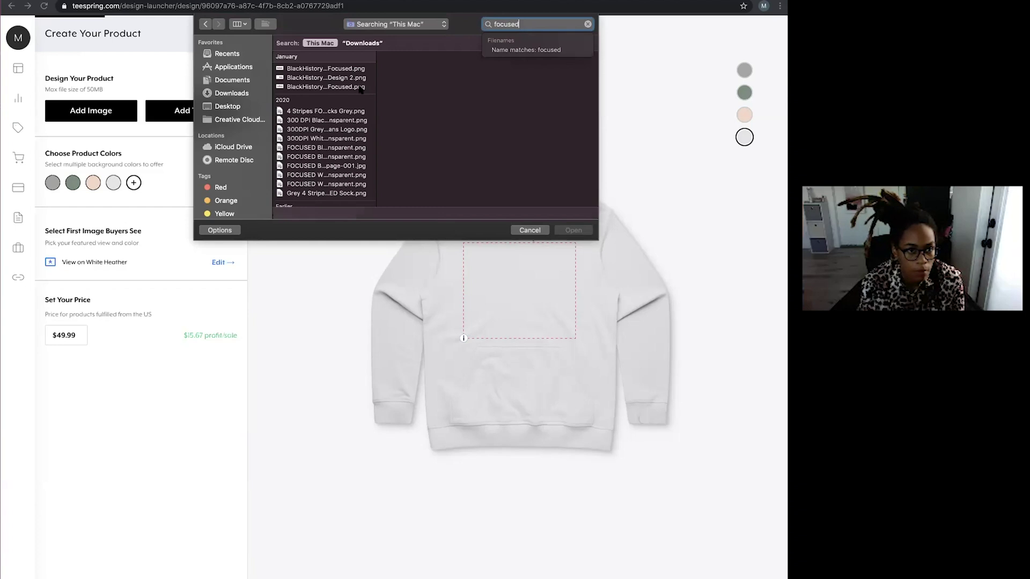
scroll(331, 107, "down", 3)
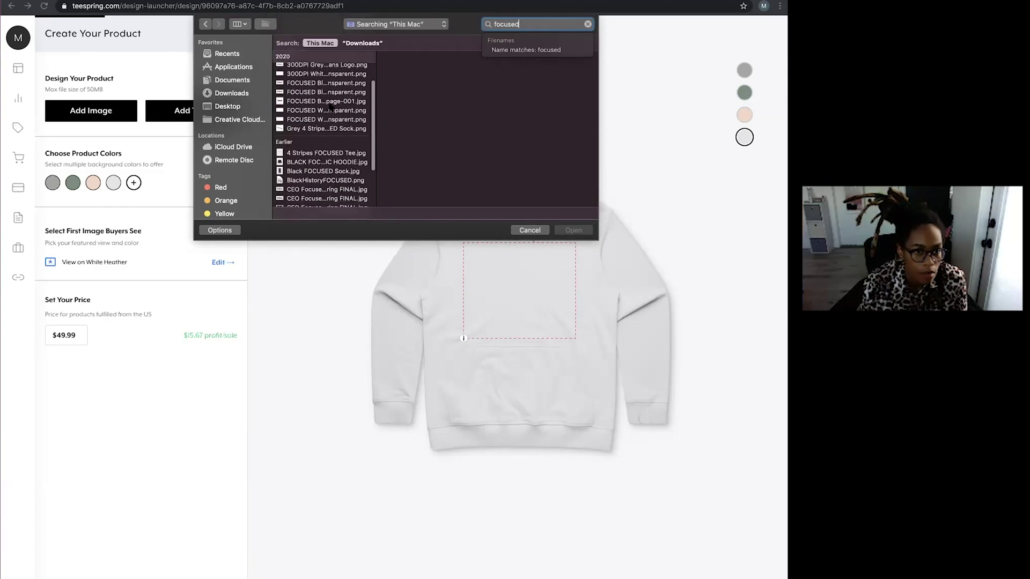
left_click(320, 97)
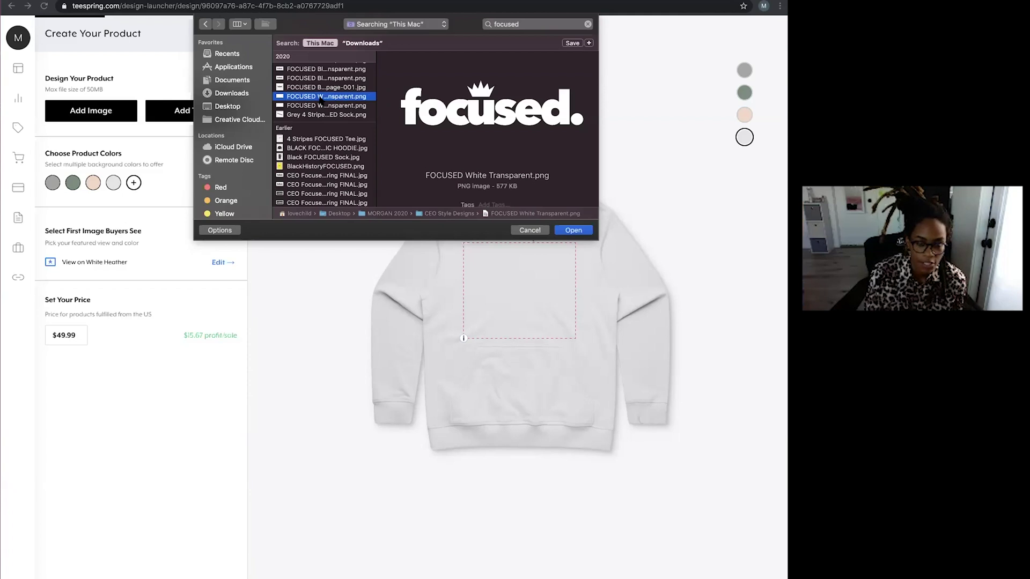
key("space")
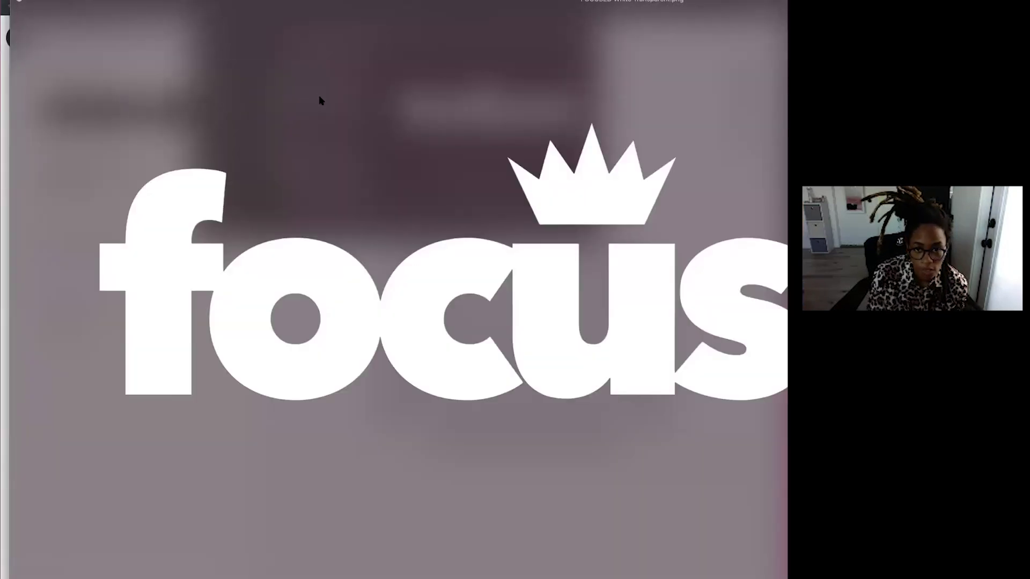
key("space")
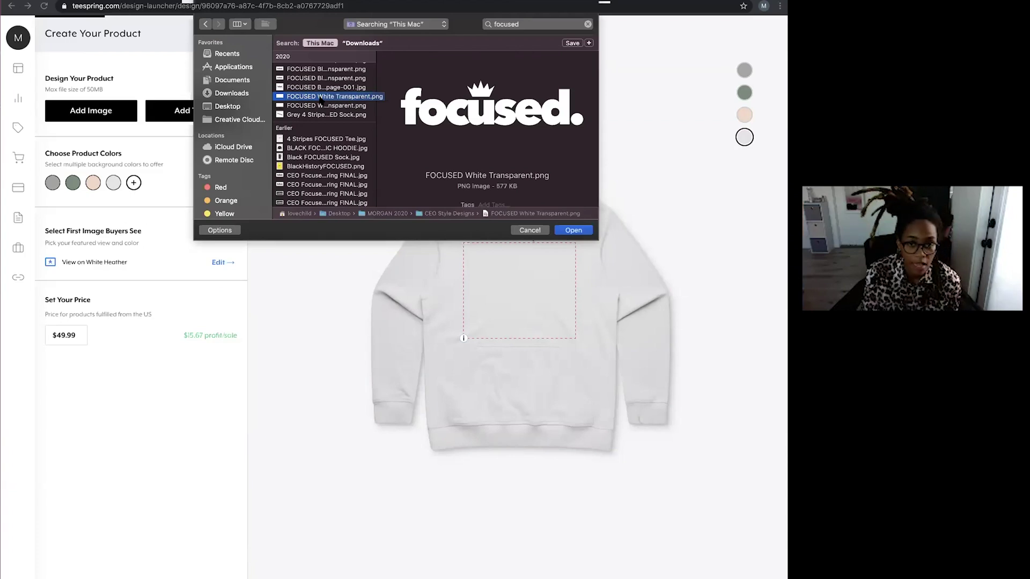
double_click(320, 98)
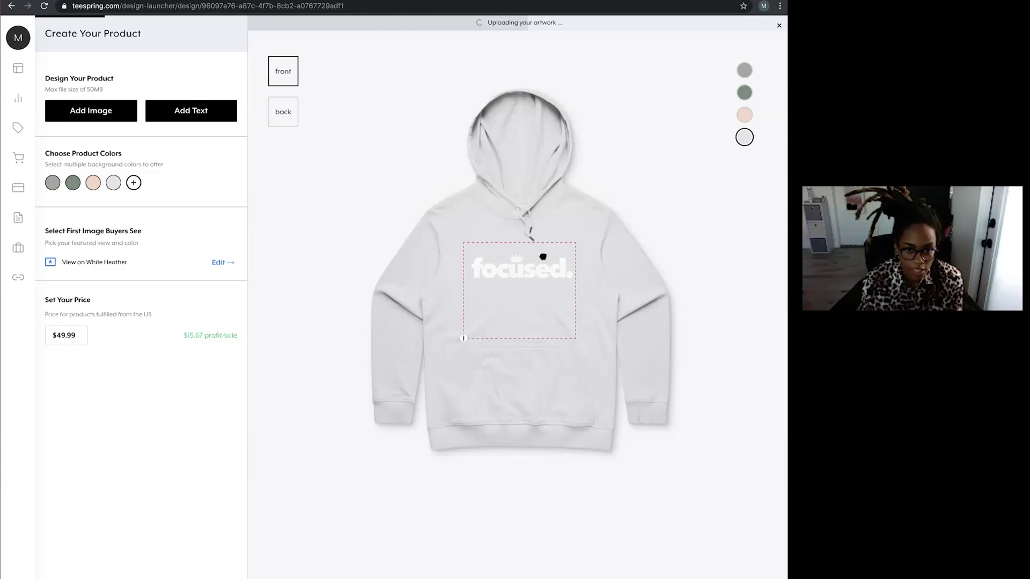
Step: Try the artwork at different sizes, from about 4.47" x 2.09" up to about 69.33" x 32.35", moving it around the print area
left_click_drag(543, 261, 542, 255)
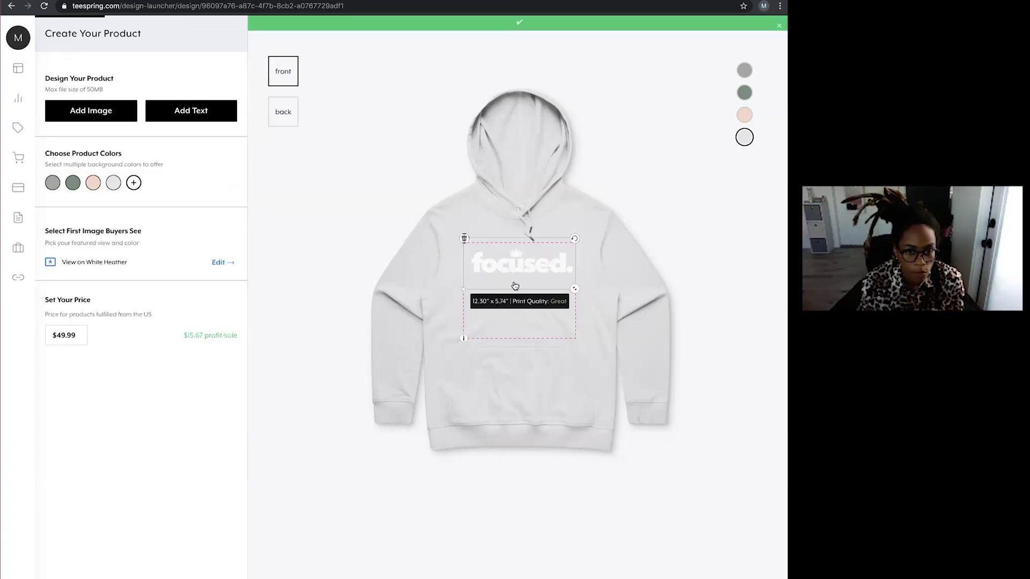
left_click_drag(574, 289, 519, 262)
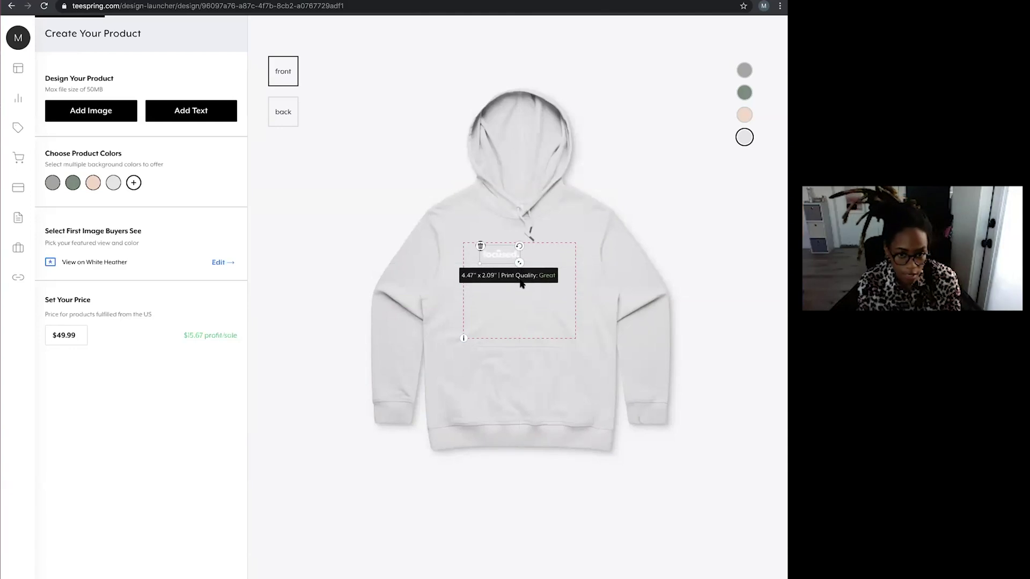
left_click_drag(518, 262, 835, 411)
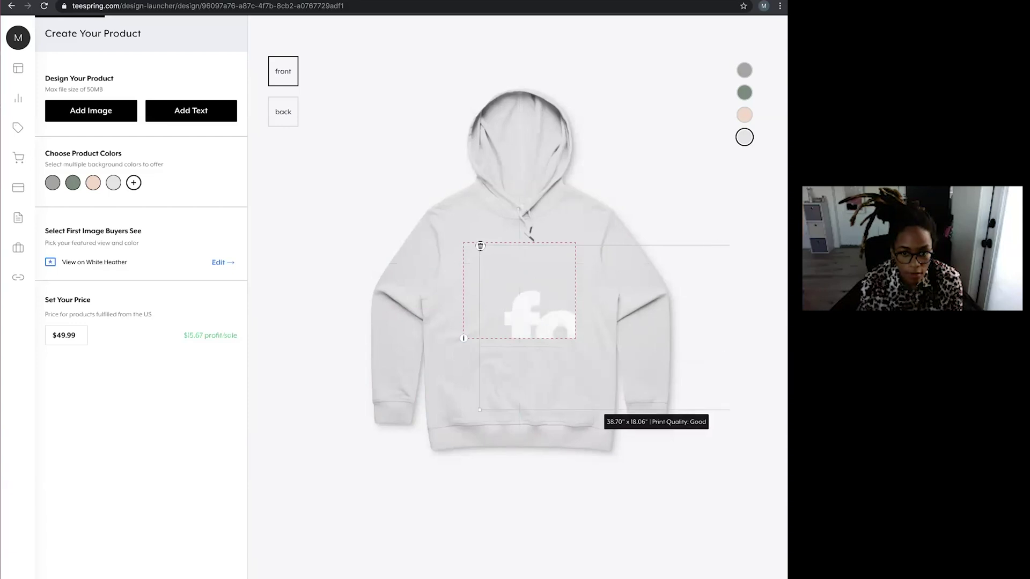
left_click_drag(543, 328, 432, 224)
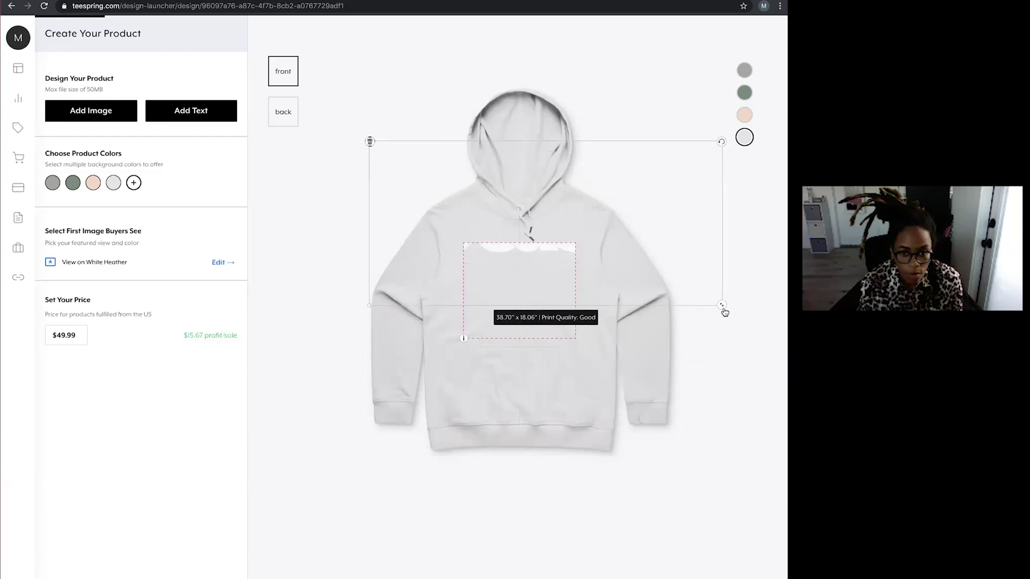
left_click_drag(722, 306, 1001, 436)
left_click_drag(545, 317, 491, 290)
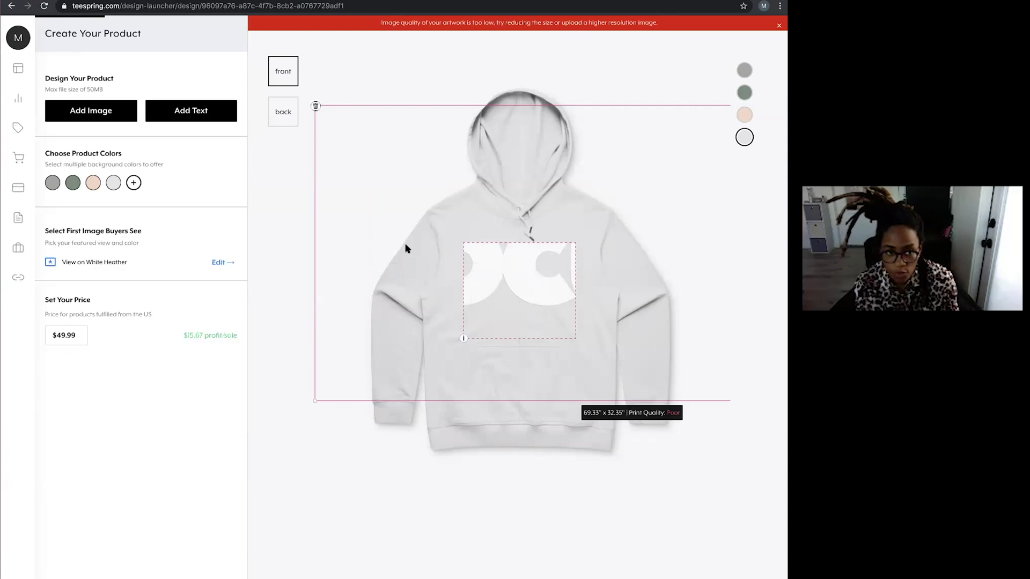
left_click_drag(496, 279, 360, 163)
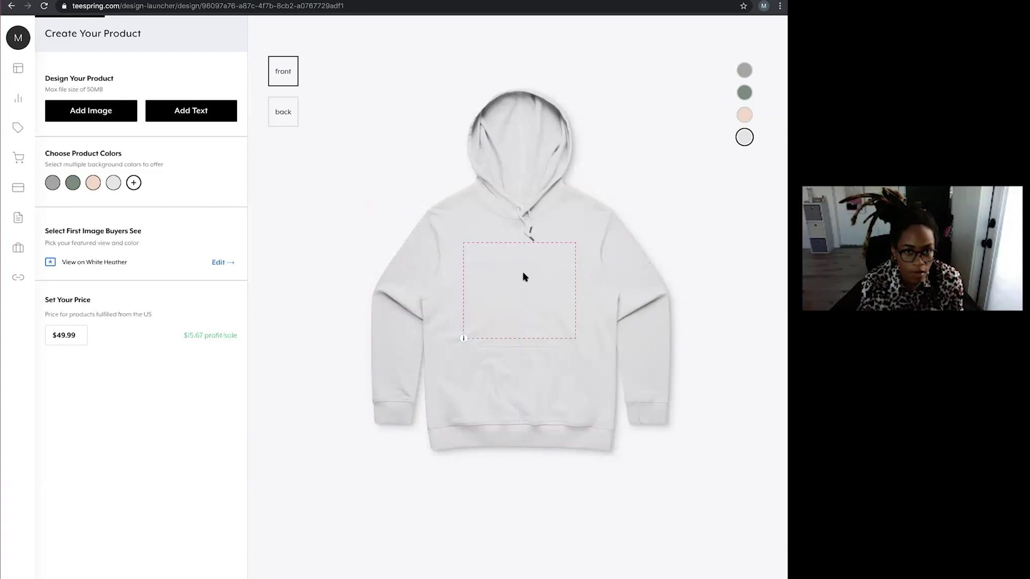
Step: Add FOCUSED White Transparent.png to the hoodie's front again, finding it with a search for "focused"
left_click(80, 111)
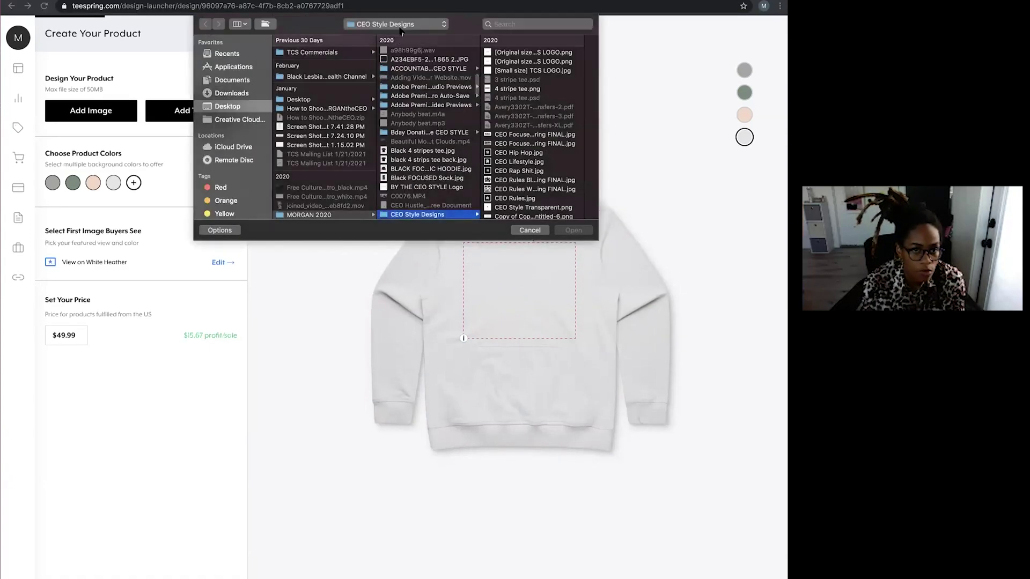
left_click(528, 24)
type("fo")
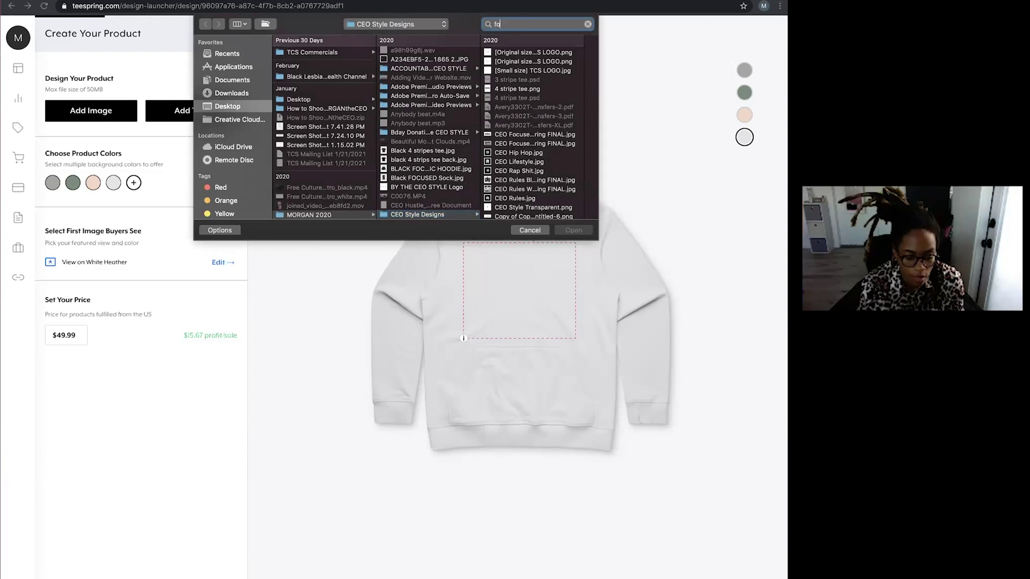
type("cused")
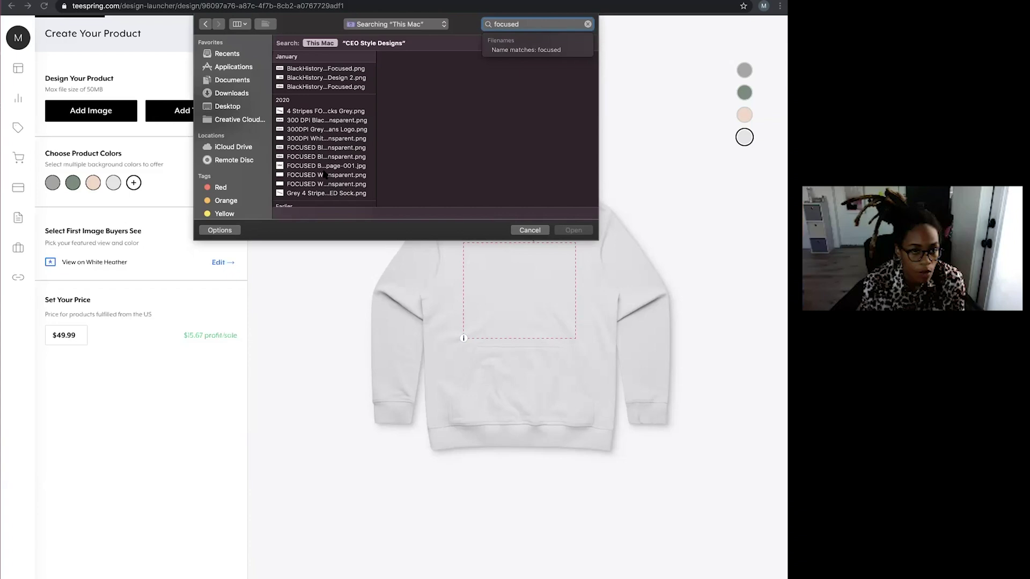
scroll(326, 177, "down", 3)
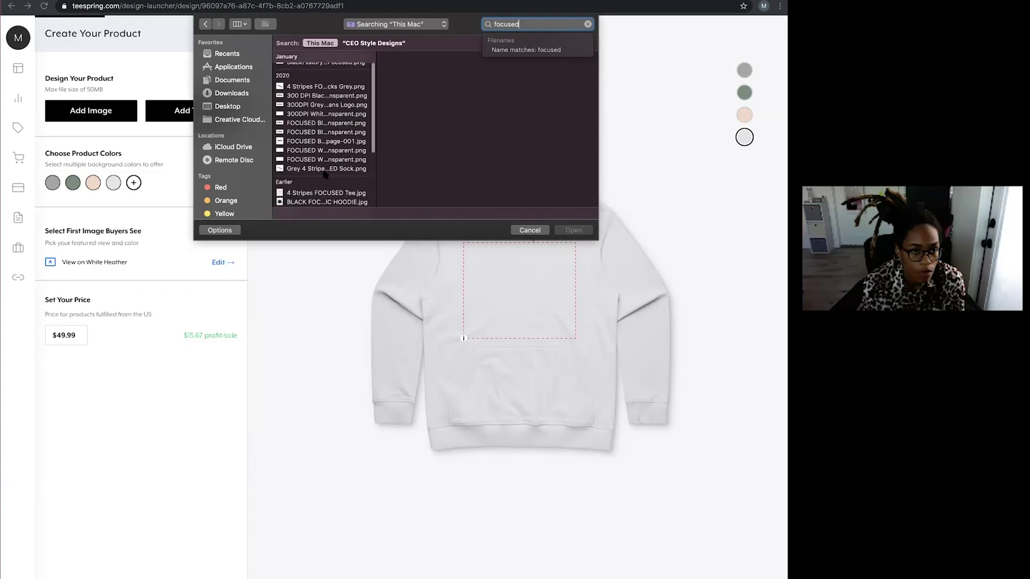
left_click(319, 145)
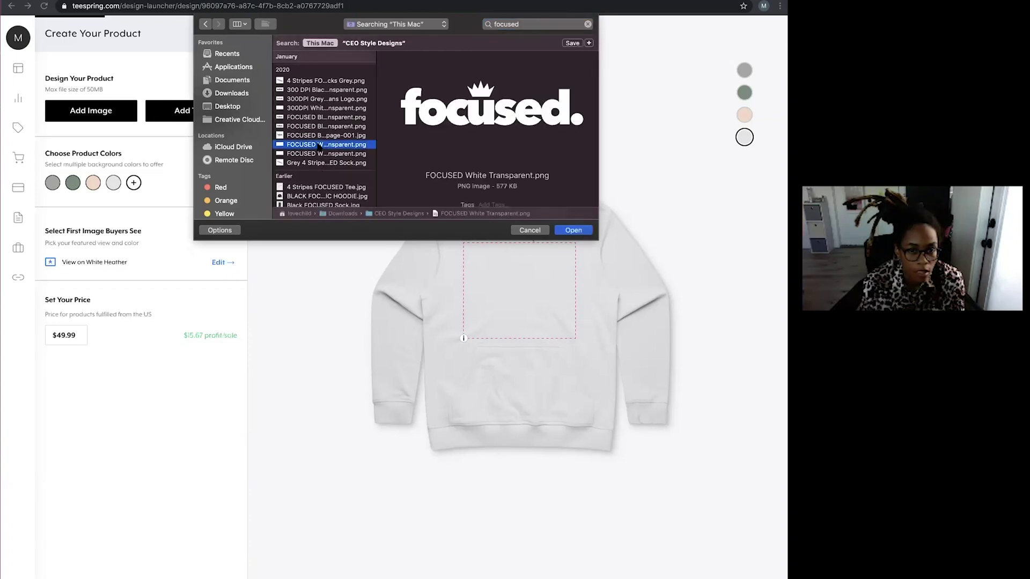
key("space")
key("space")
key("Return")
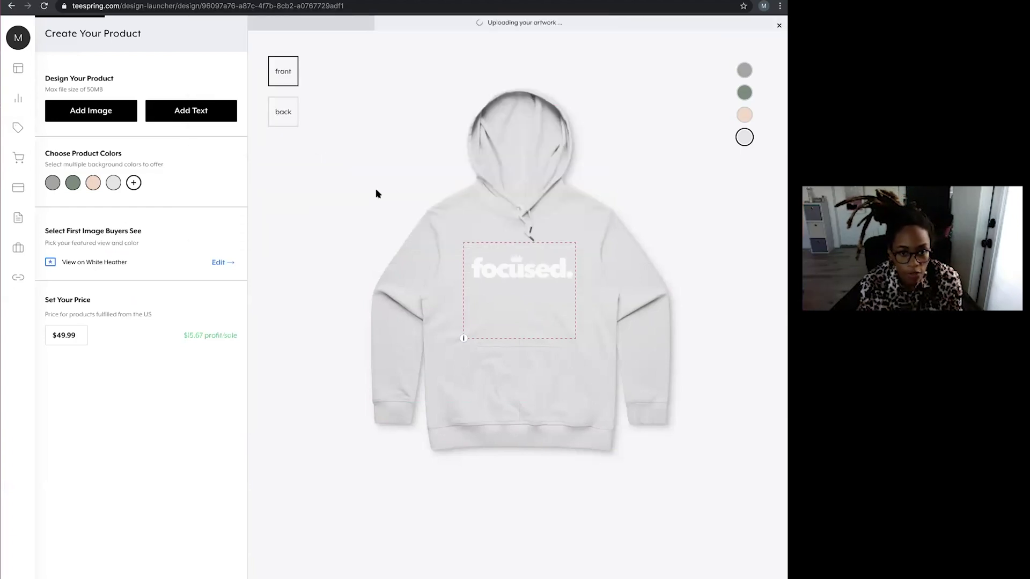
Step: Scale the artwork to about 10.80" x 5.04" and centre it horizontally within the front print area
mouse_move(531, 278)
left_mouse_down()
mouse_move(572, 287)
mouse_move(516, 271)
left_mouse_up()
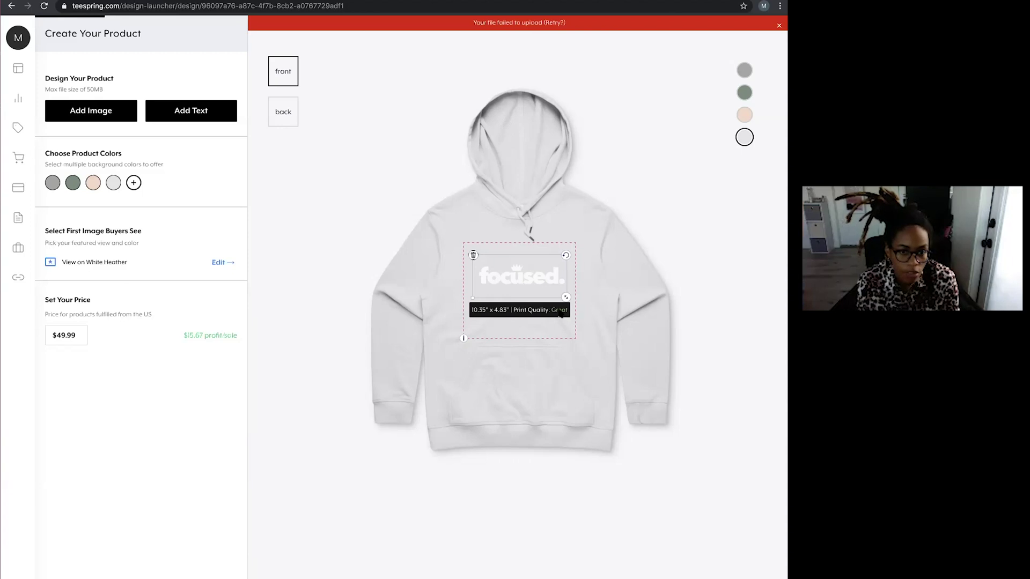
left_click_drag(565, 297, 515, 290)
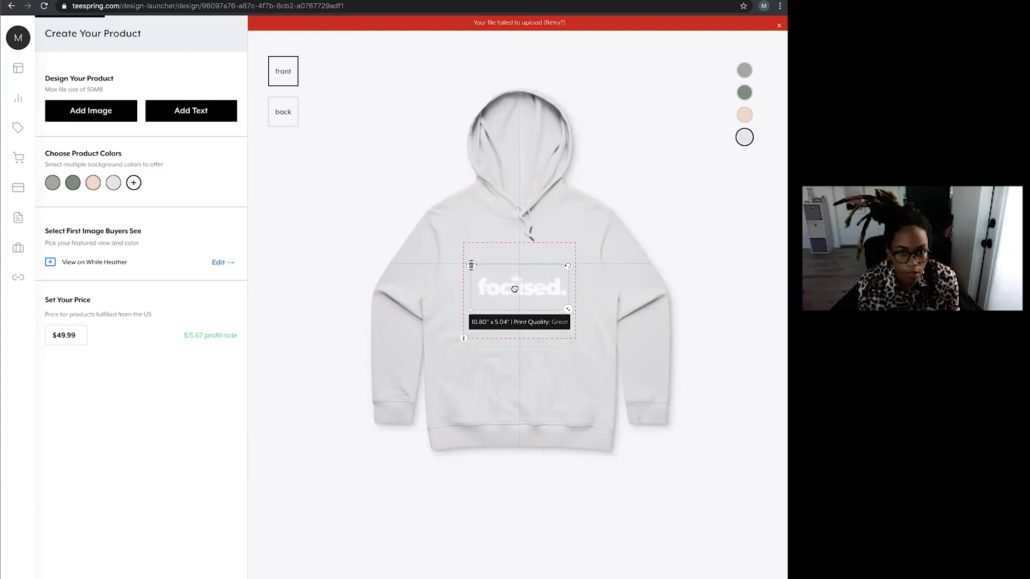
left_click(614, 328)
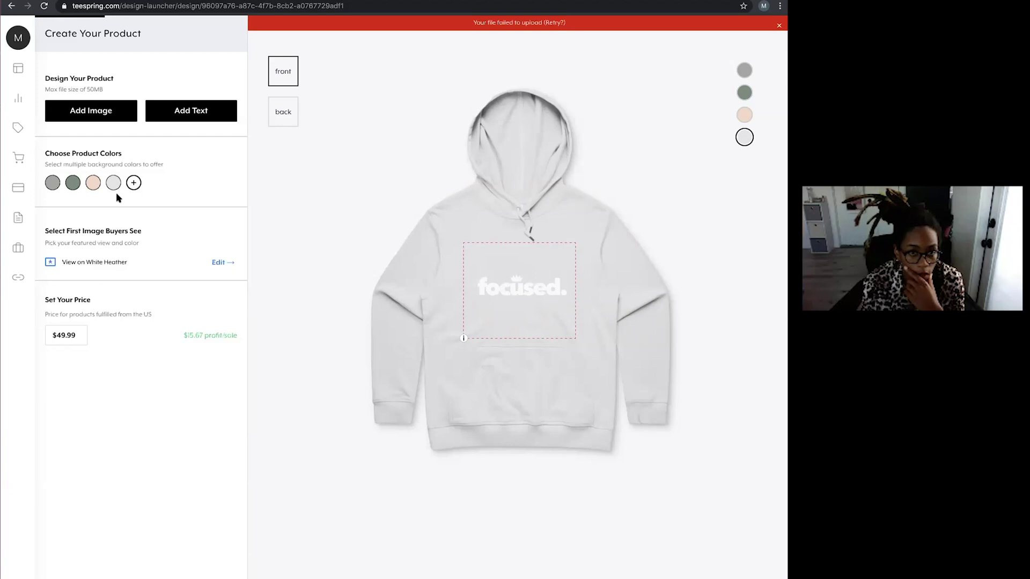
Step: Preview the white design on the pink, Sage, grey and White Heather hoodies, ending on White Heather
left_click(745, 117)
left_click(742, 94)
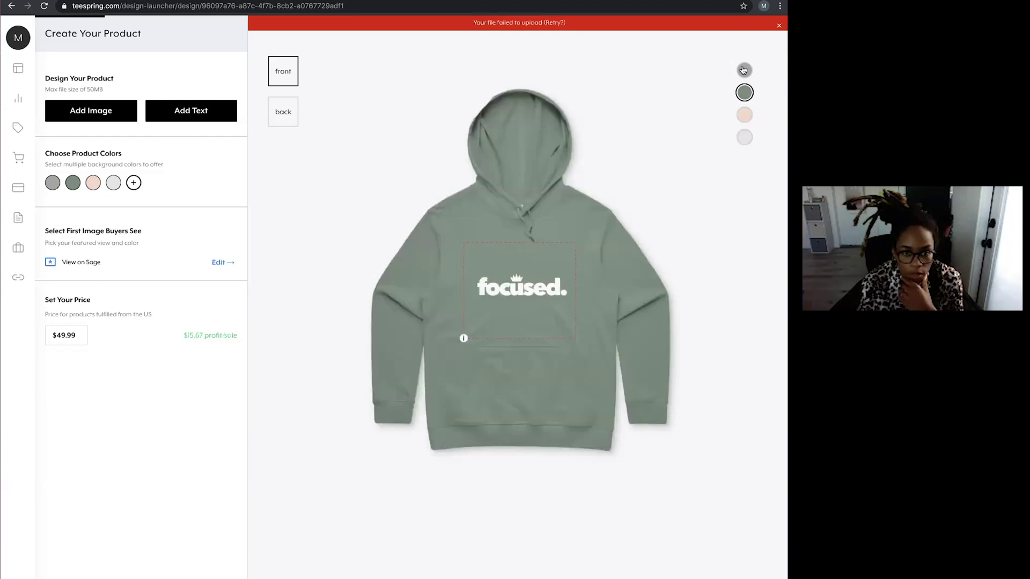
left_click(744, 69)
left_click(744, 94)
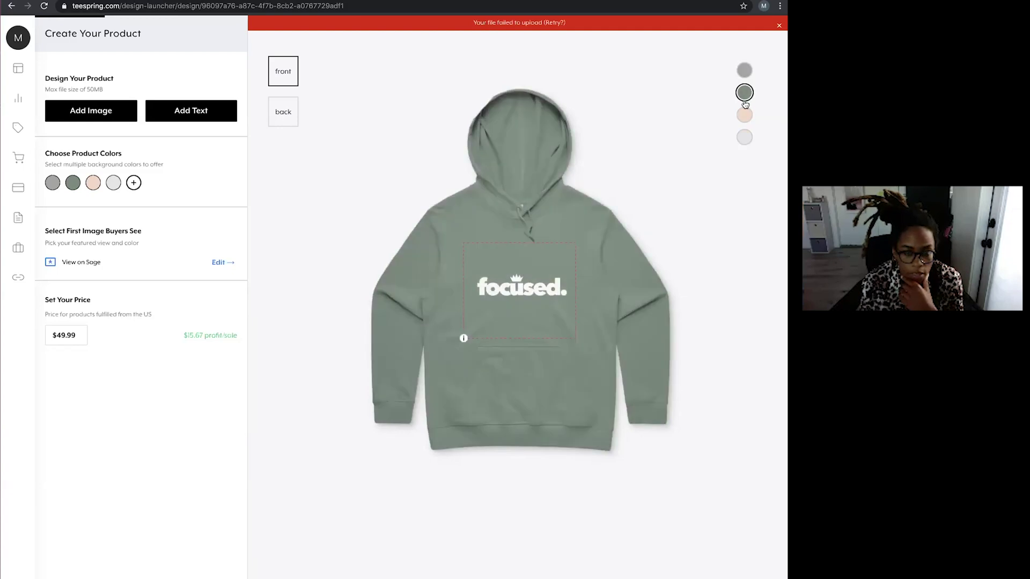
left_click(745, 119)
left_click(745, 138)
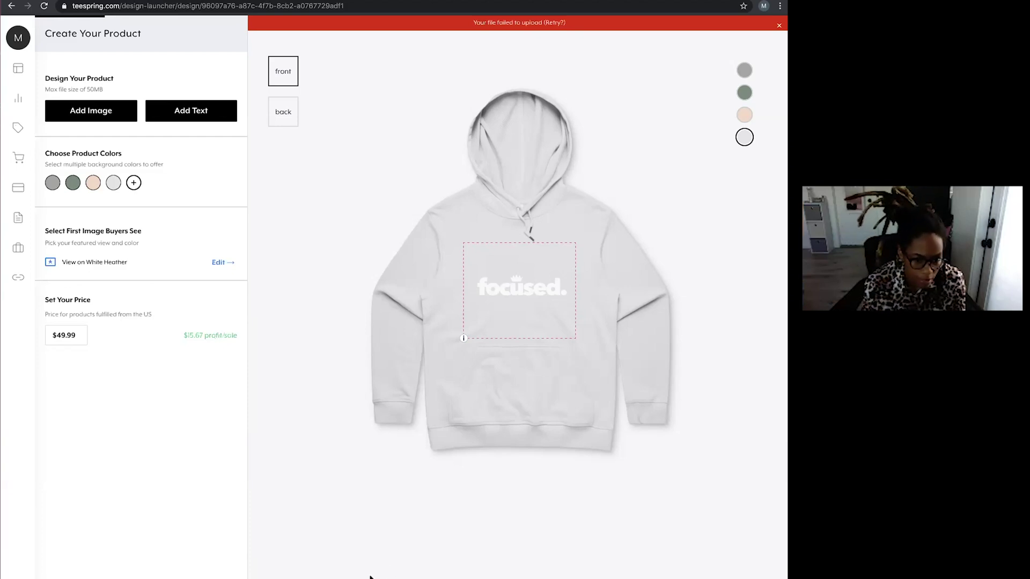
Step: Review the additional Apparel products offered for the design and proceed to the listing details without adding any
scroll(338, 374, "down", 1)
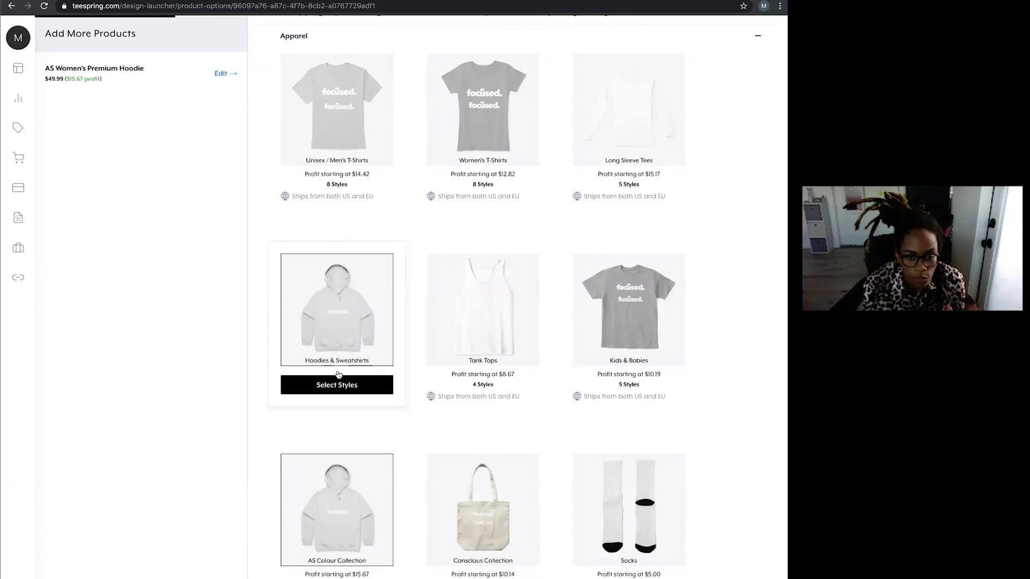
scroll(339, 375, "down", 5)
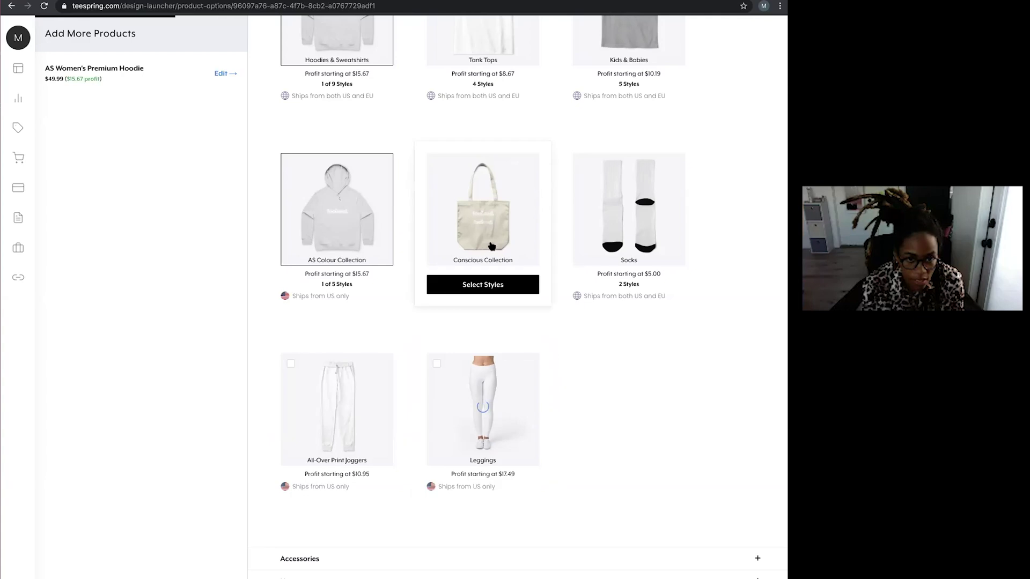
scroll(488, 244, "up", 4)
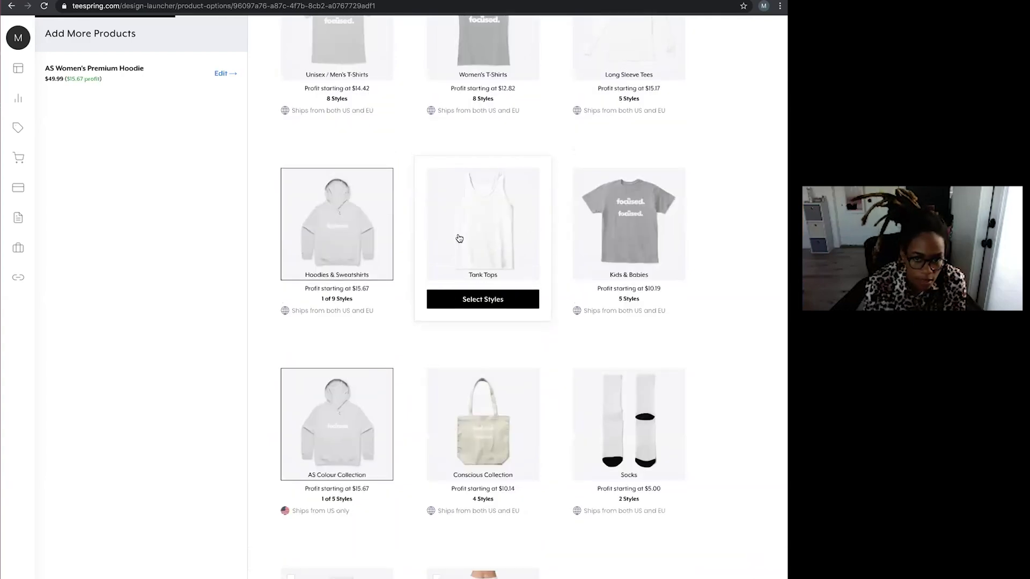
scroll(460, 239, "up", 3)
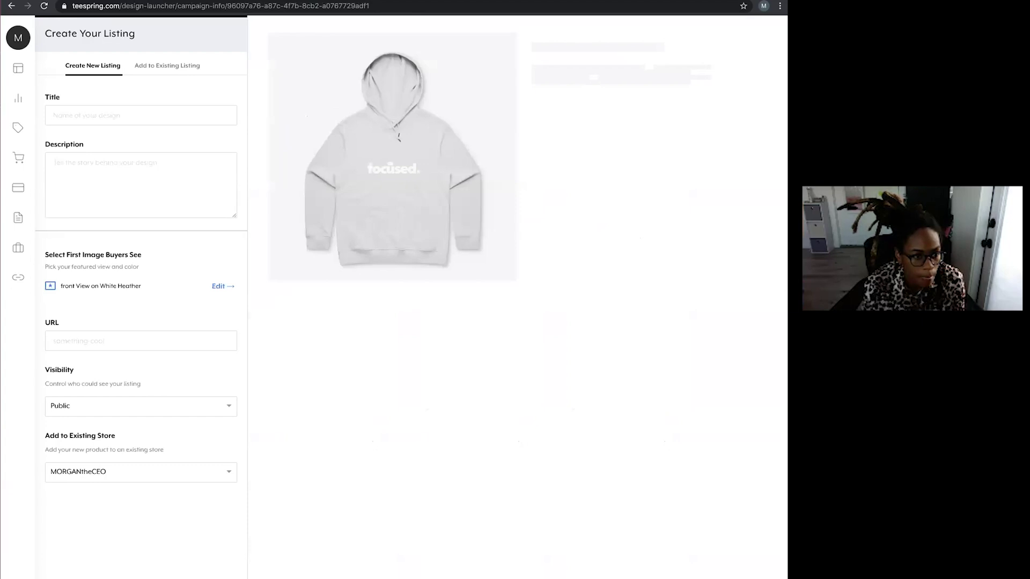
Step: Title the new listing "FOCUSED Hoodie" and describe it as "Look cool in your FOCUSED Hoodie"
left_click(140, 119)
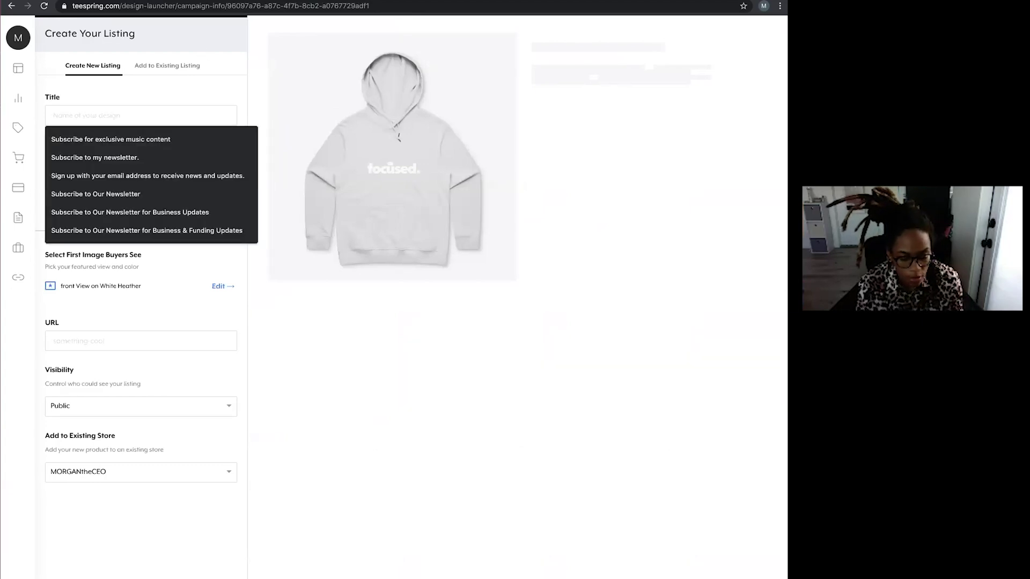
type("FOCUSED Hoodie")
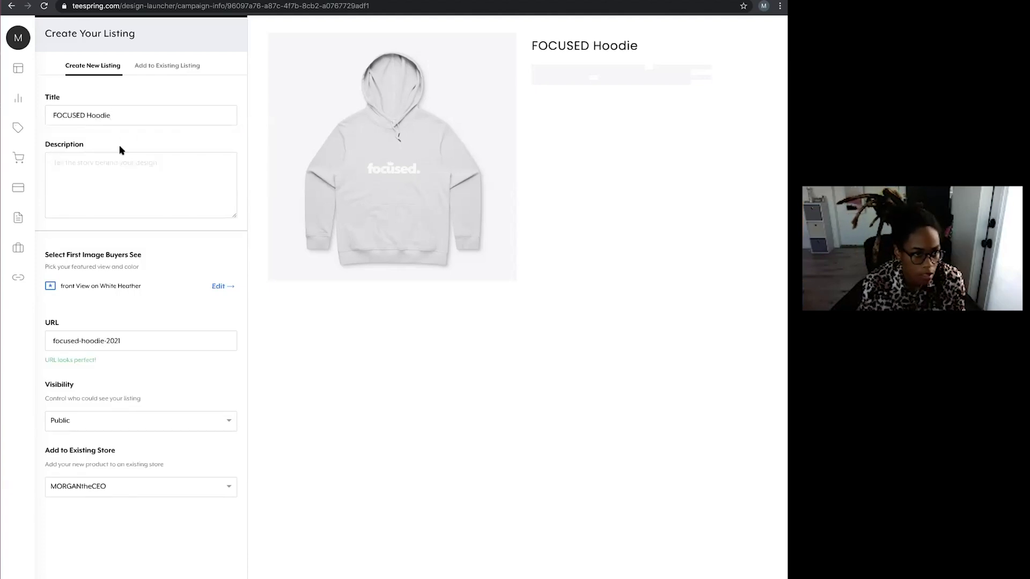
triple_click(52, 118)
key("ctrl+c")
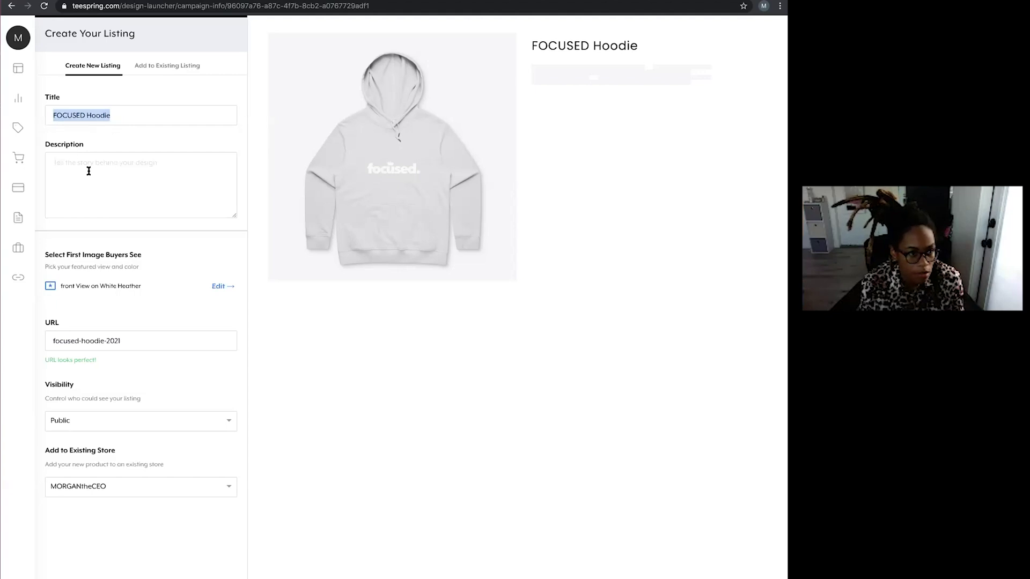
left_click(89, 171)
key("ctrl+v")
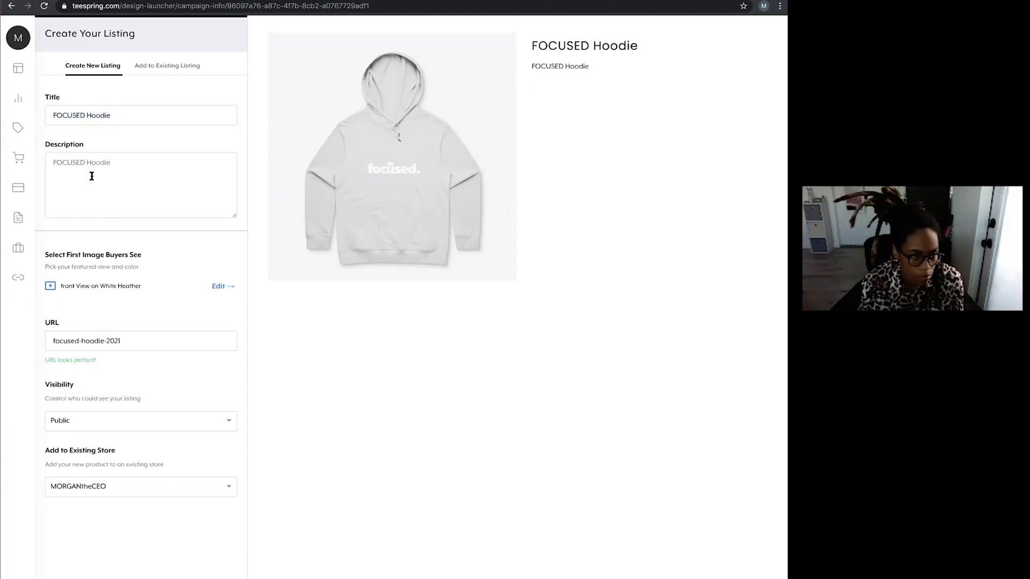
left_click(49, 162)
type("Look cool ")
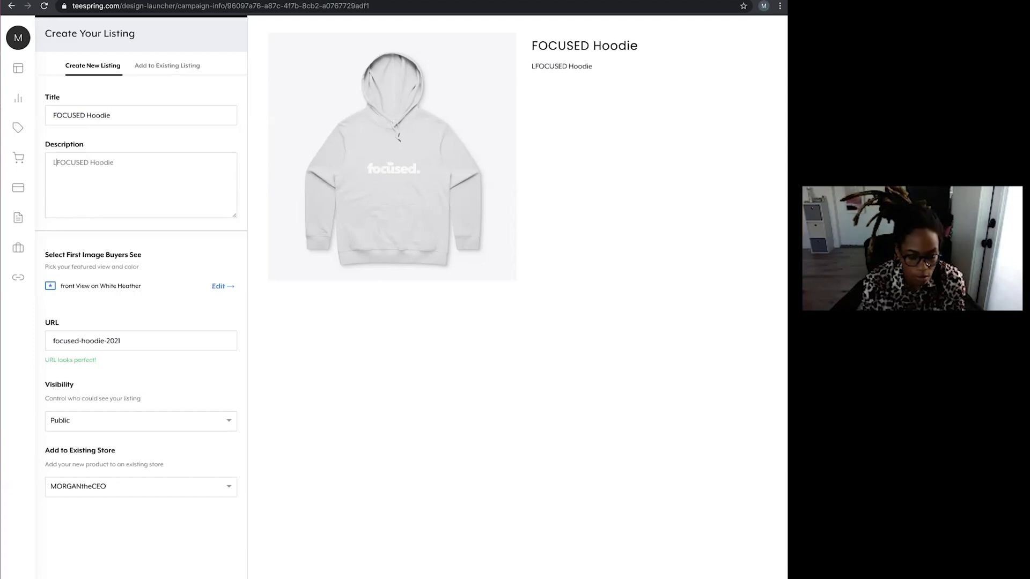
type("in your")
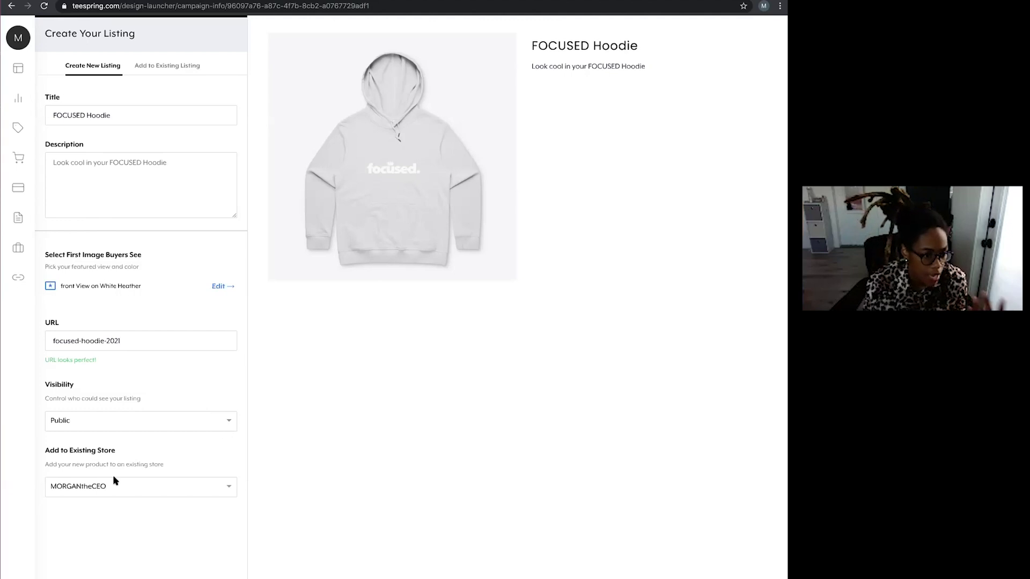
Step: Return to the hoodie design and feature the front view on Pale Pink as the first image buyers see
left_click(221, 488)
left_click(221, 488)
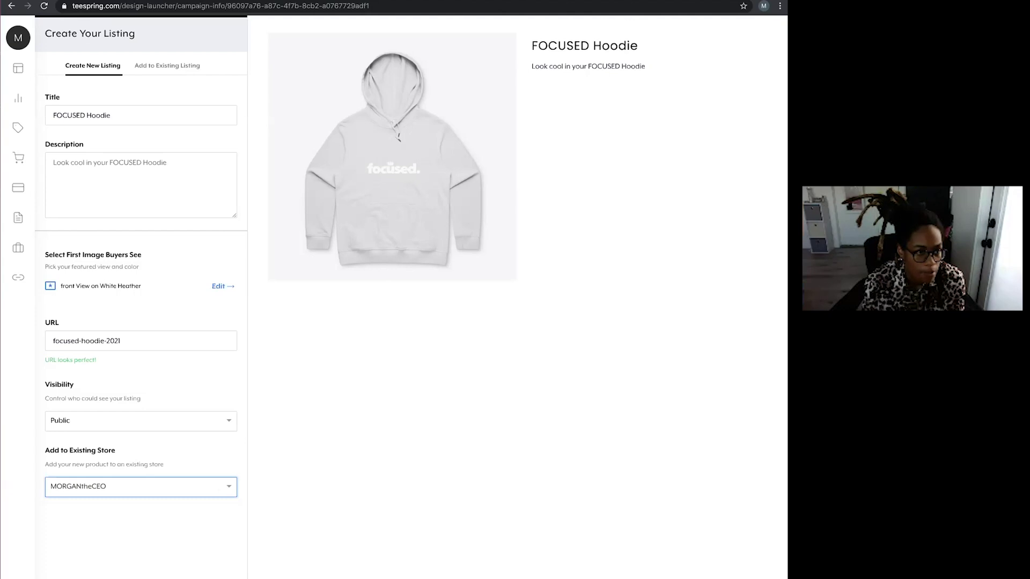
key("alt+Left")
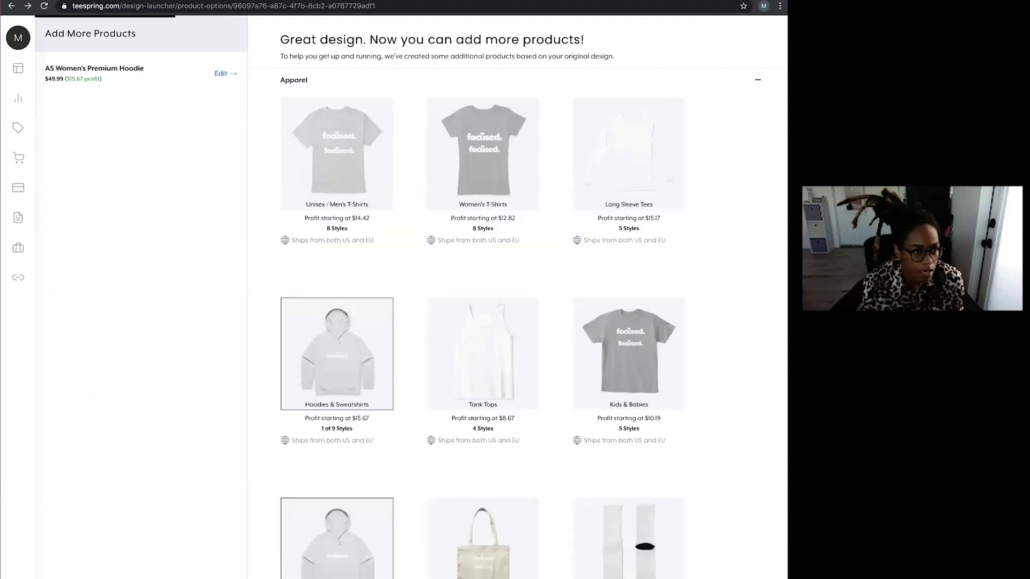
key("alt+Left")
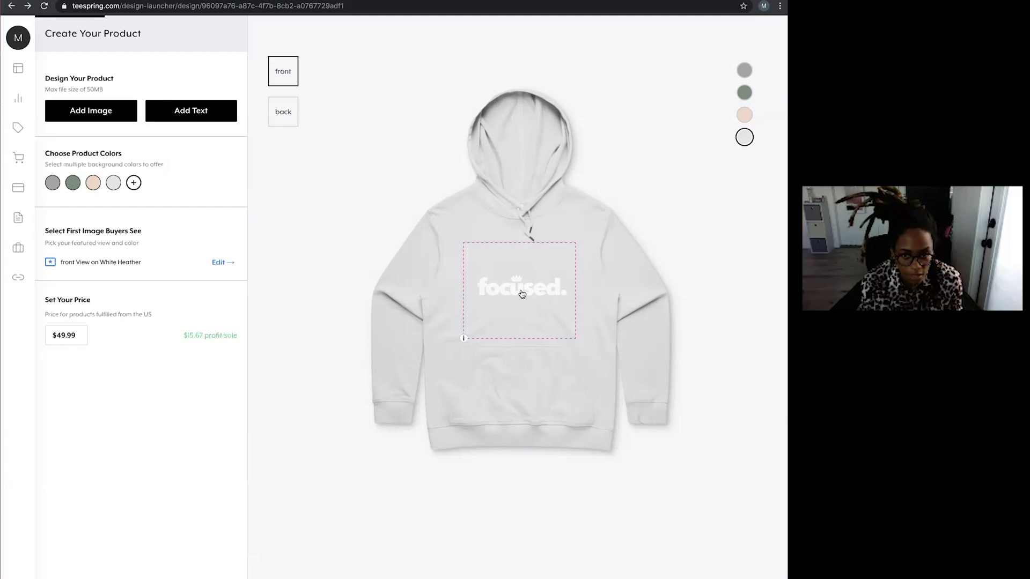
left_click(745, 120)
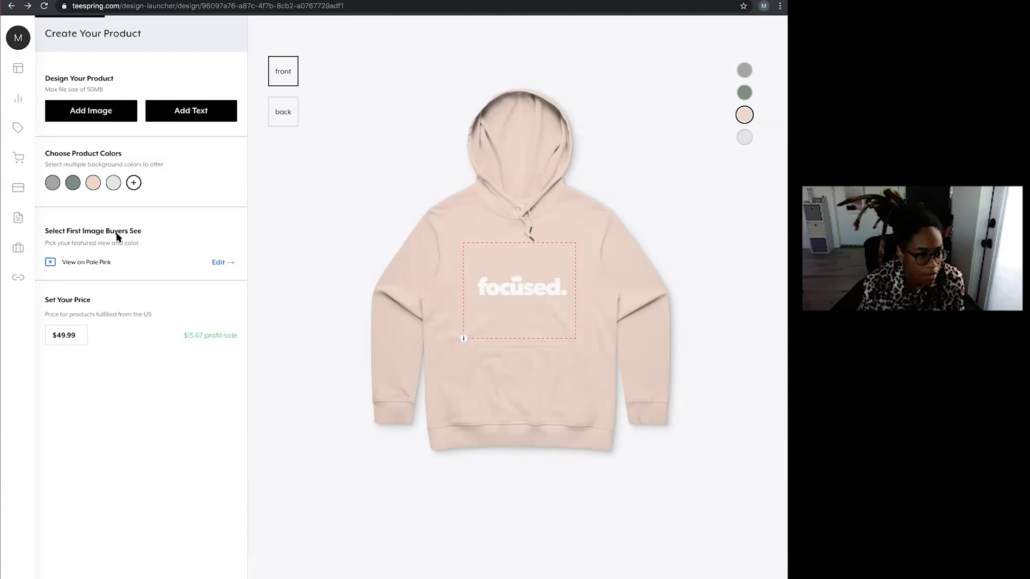
left_click(222, 263)
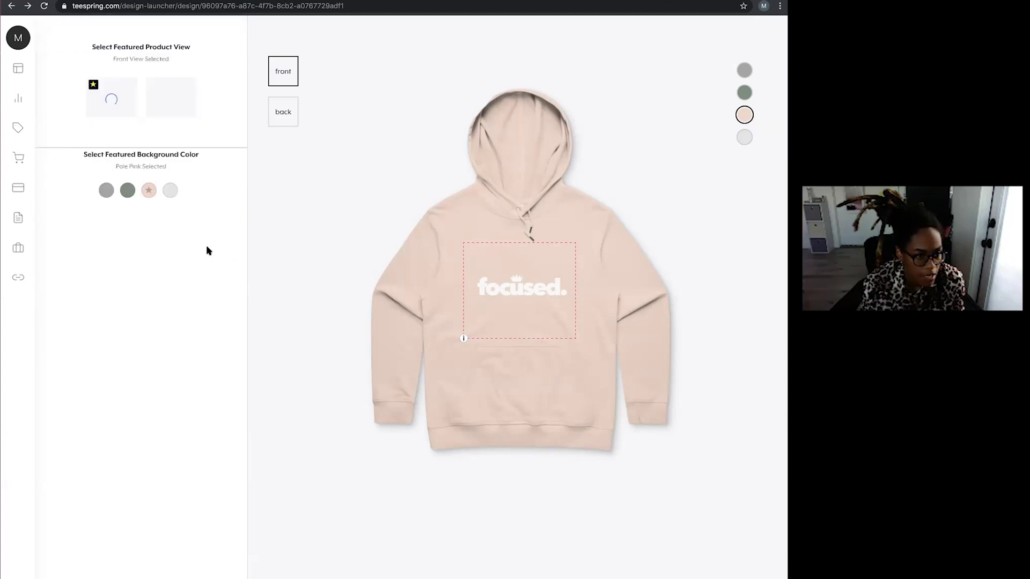
left_click(125, 192)
left_click(149, 190)
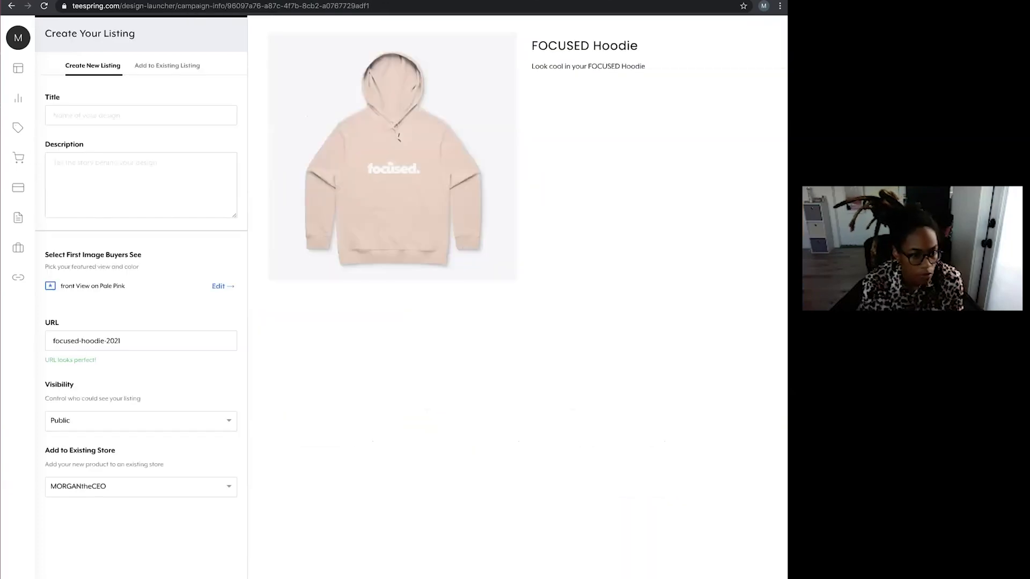
Step: Enter "FOCUSED Hoodie" as both the listing's title and description, and publish the listing
left_click(134, 115)
type("FOCUSED Hoodie")
left_click(114, 172)
key("super+v")
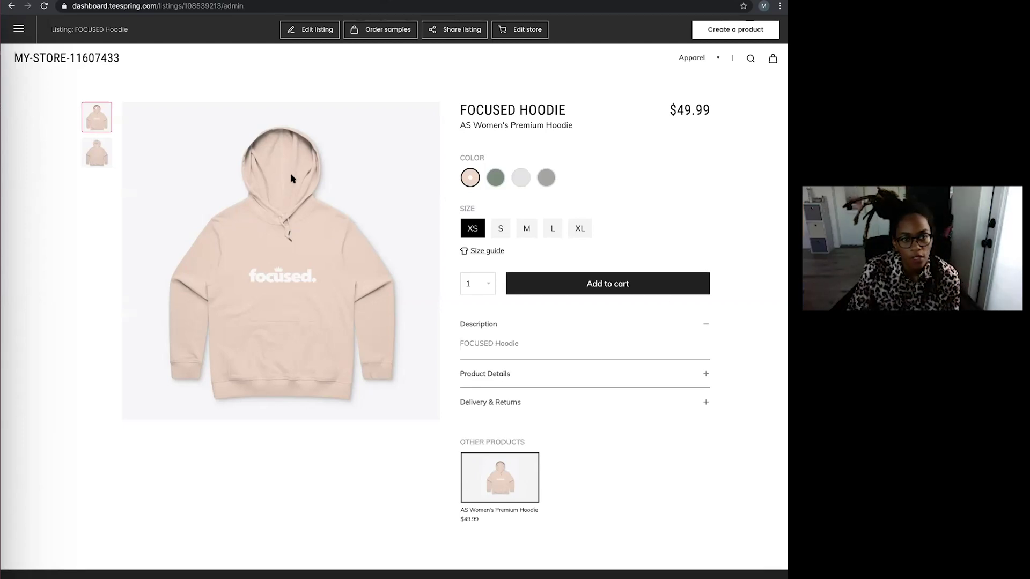
Step: Check the payouts page and examine the PayPal and Payoneer payment settings in the account profile
mouse_move(291, 178)
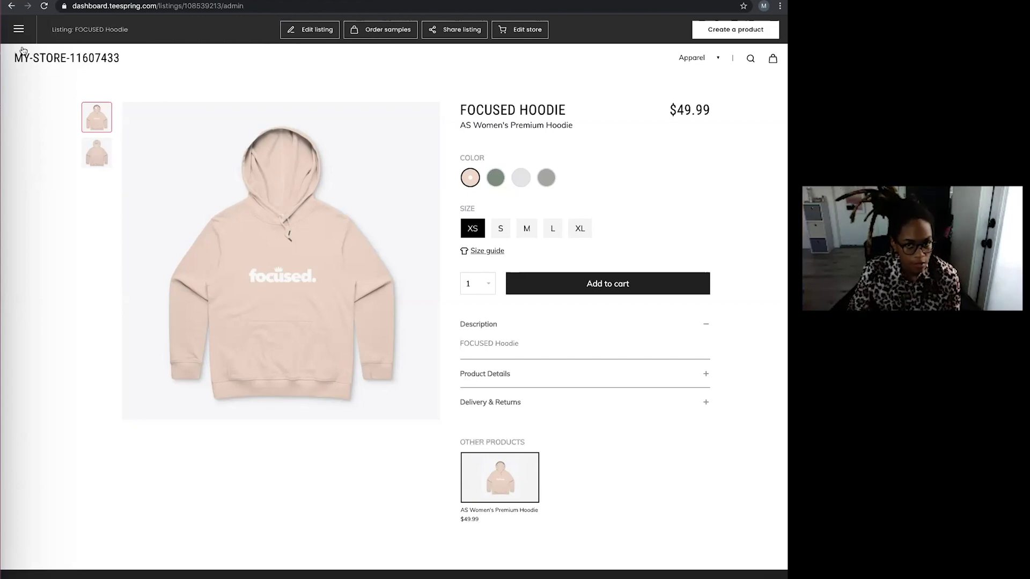
left_click(18, 29)
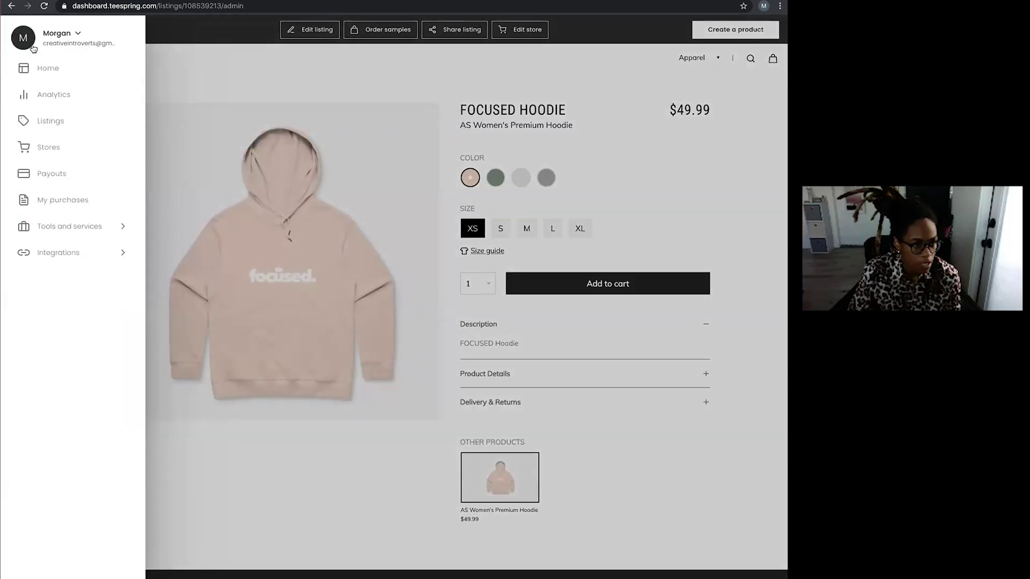
left_click(51, 175)
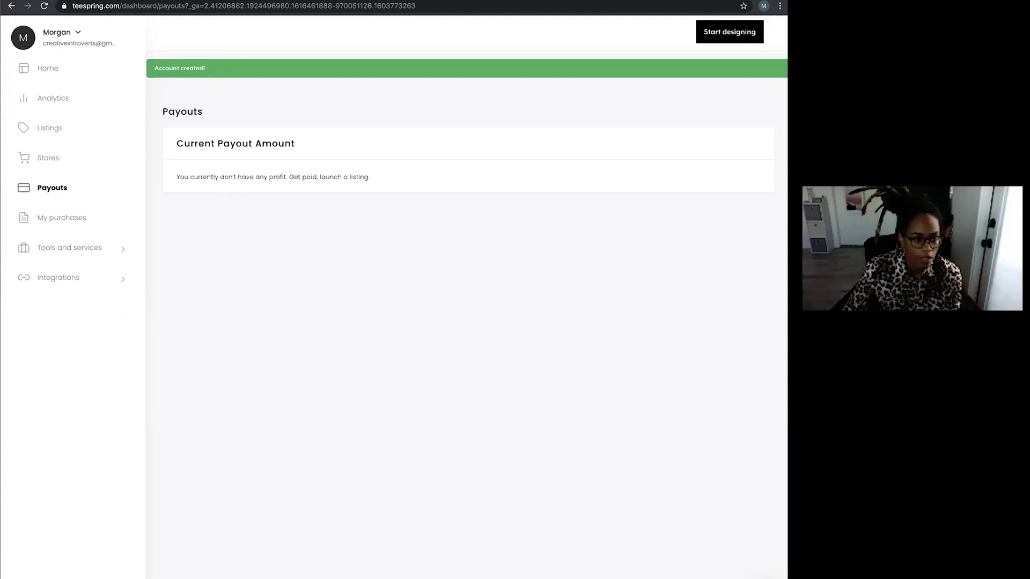
key("super+r")
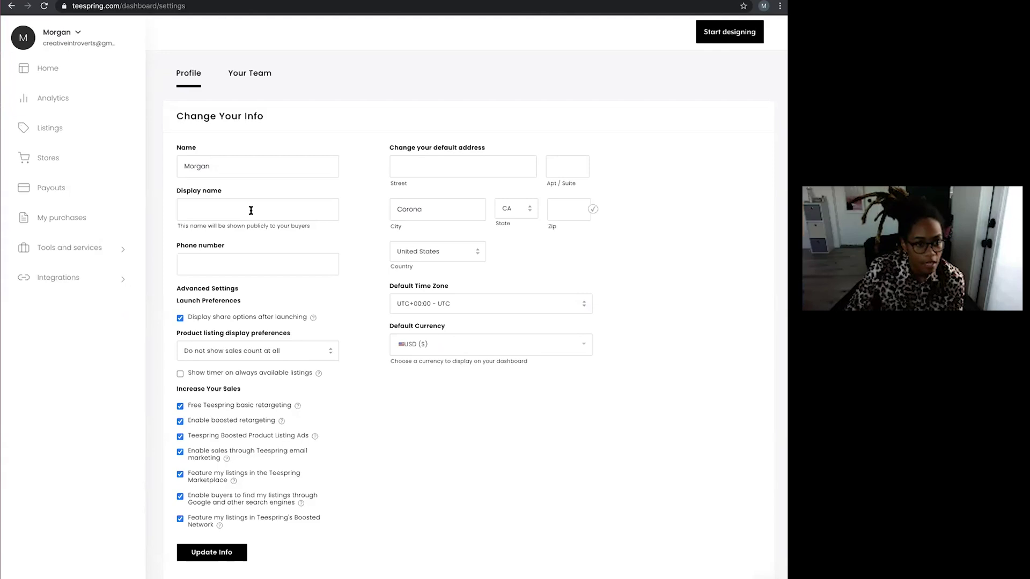
scroll(251, 212, "down", 1)
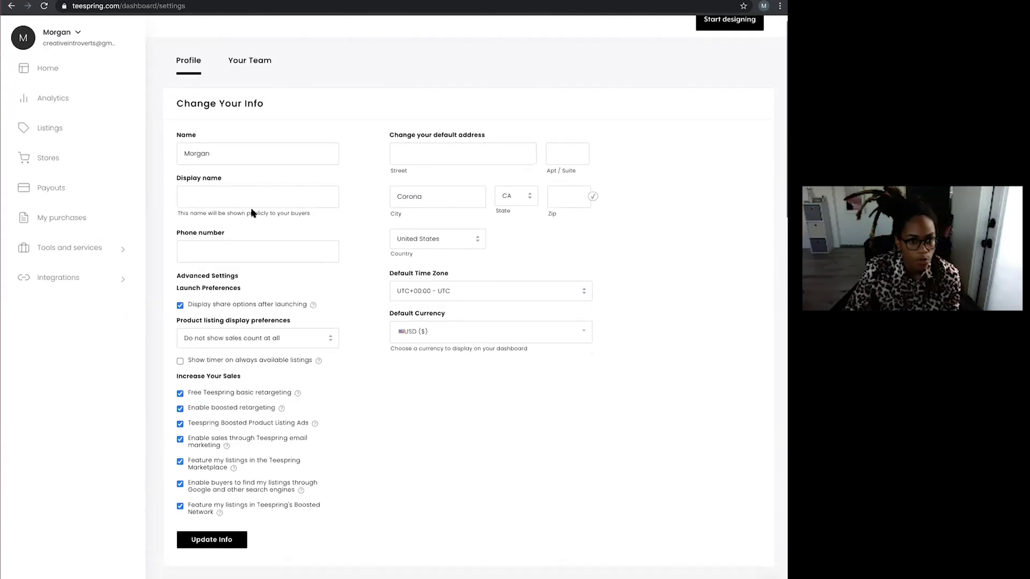
scroll(252, 212, "down", 2)
scroll(397, 202, "down", 10)
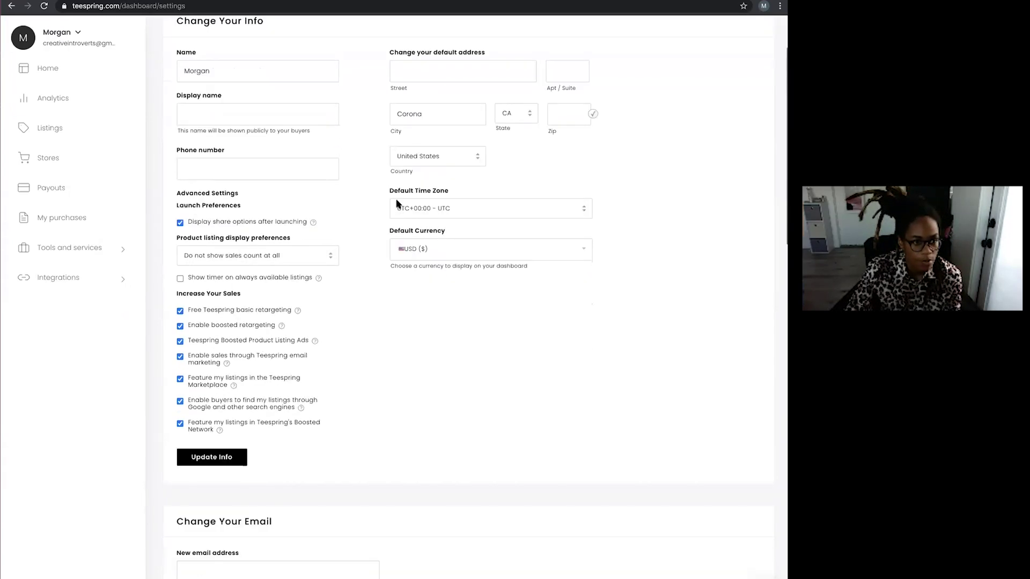
scroll(397, 203, "down", 13)
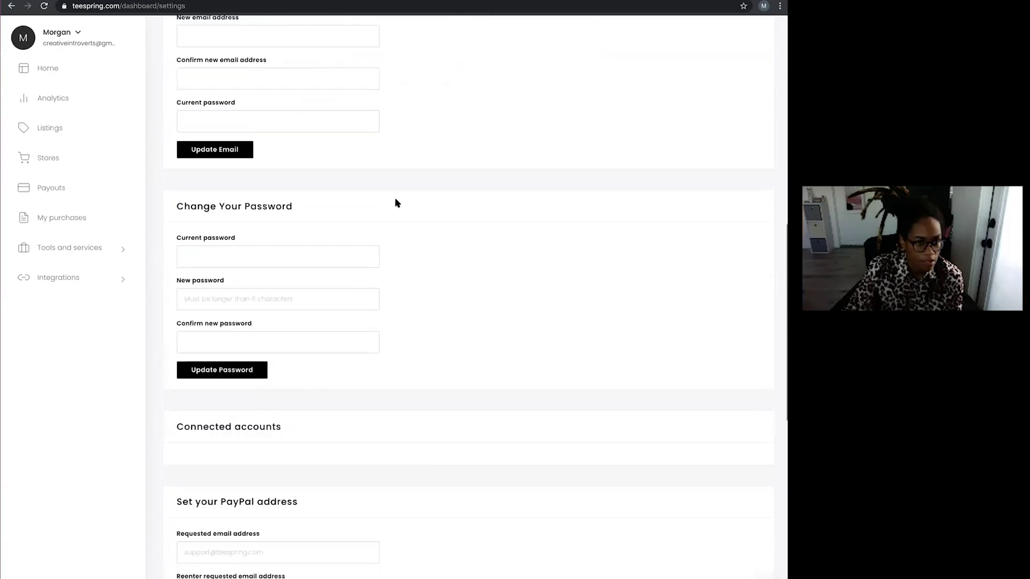
scroll(397, 203, "down", 1)
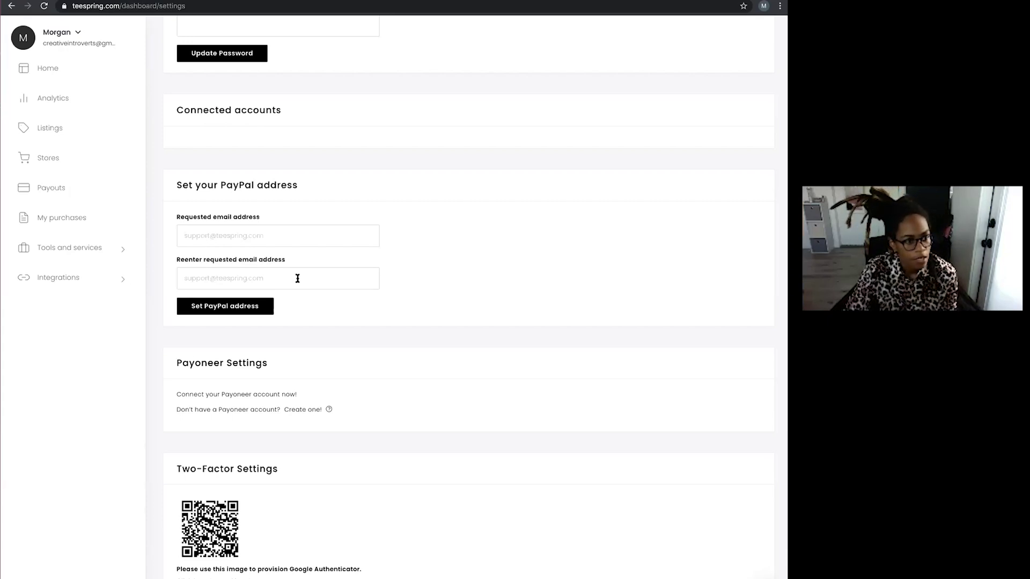
scroll(297, 278, "down", 3)
scroll(296, 279, "up", 4)
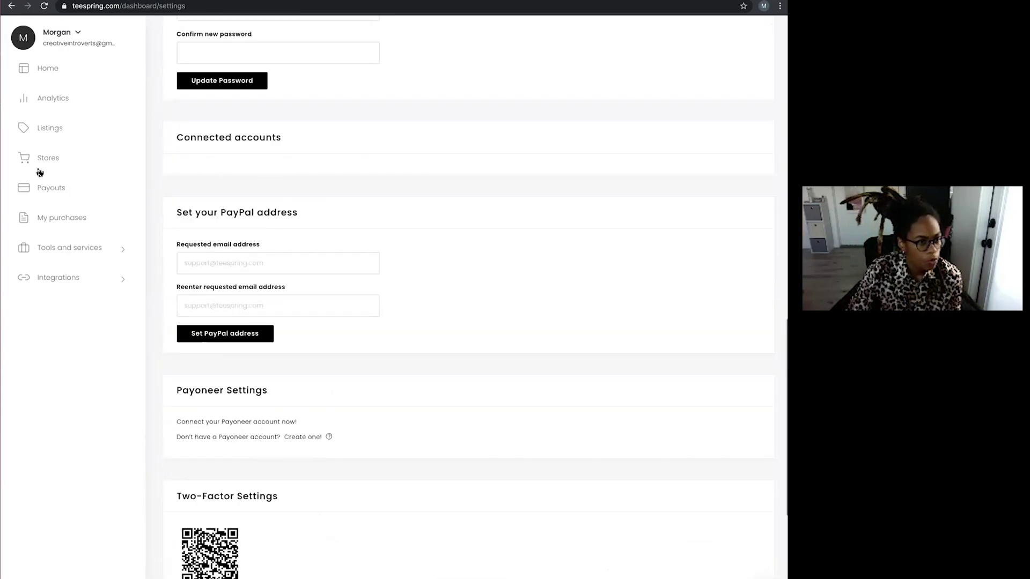
Step: Review the available integrations and the tools and services, and return to the dashboard home
left_click(59, 279)
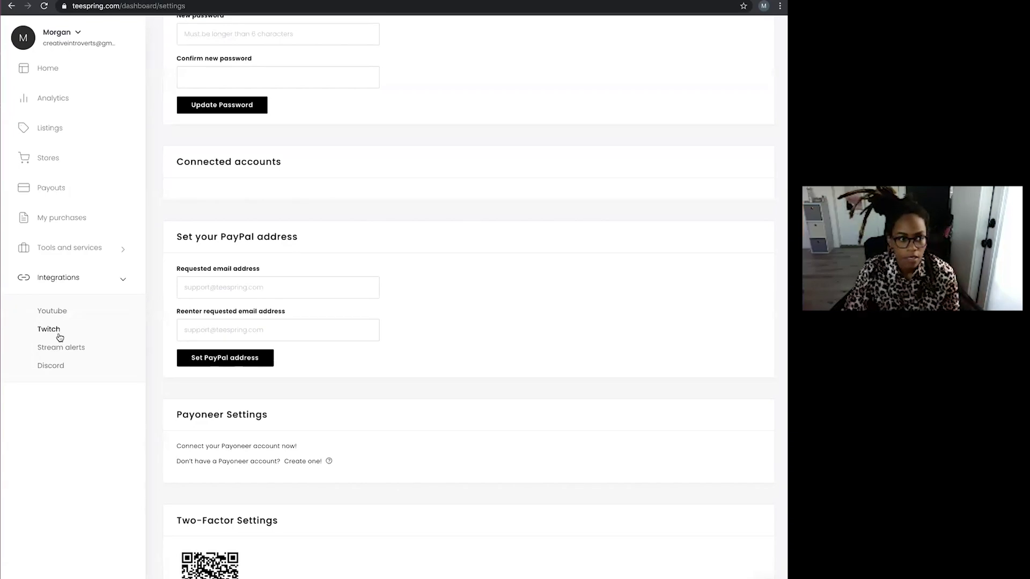
left_click(59, 249)
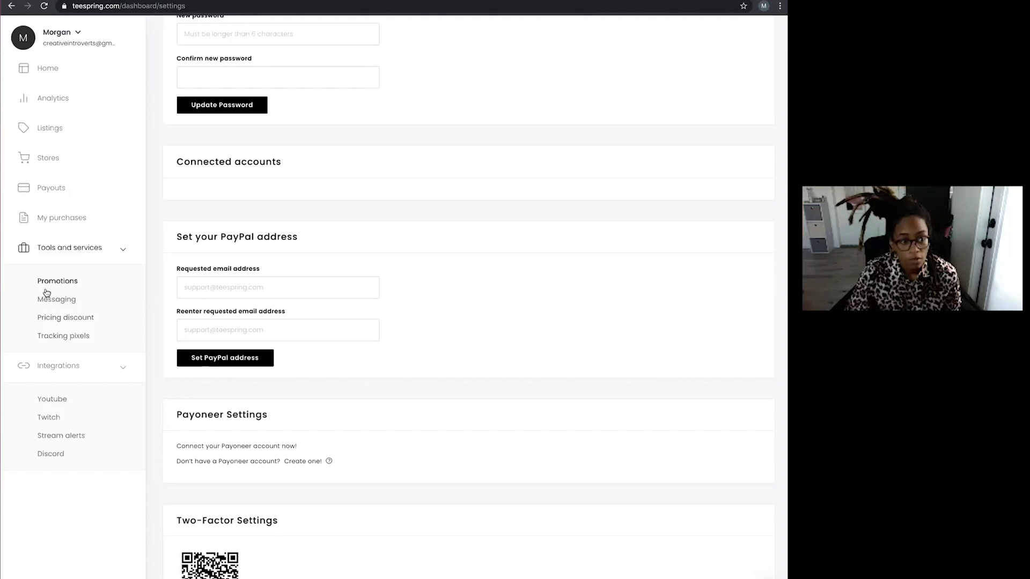
left_click(48, 70)
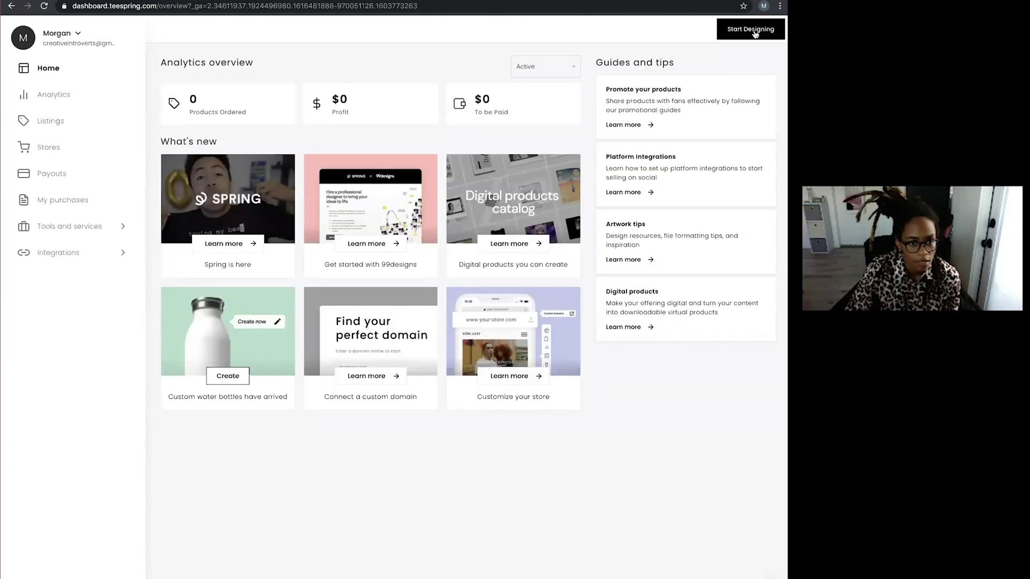
Step: Open the product catalogue for a new design and browse the Home collection
left_click(749, 35)
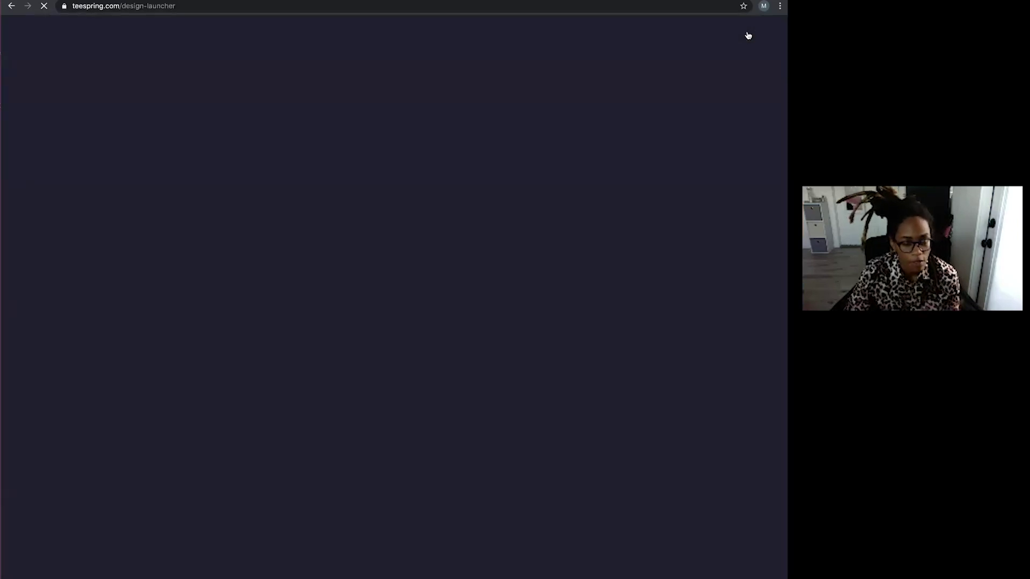
scroll(616, 304, "down", 4)
scroll(617, 305, "down", 1)
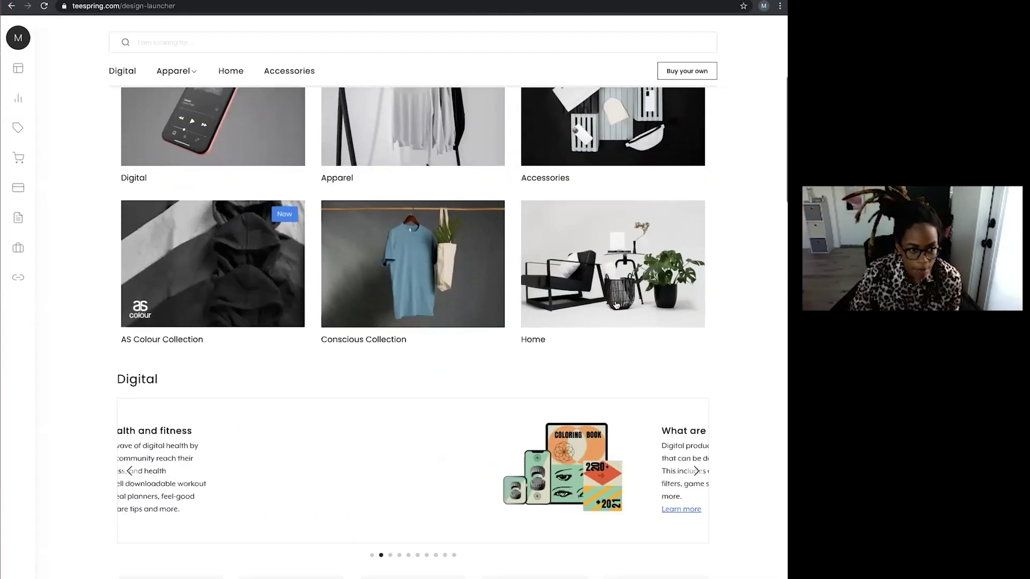
scroll(637, 317, "up", 1)
left_click(637, 317)
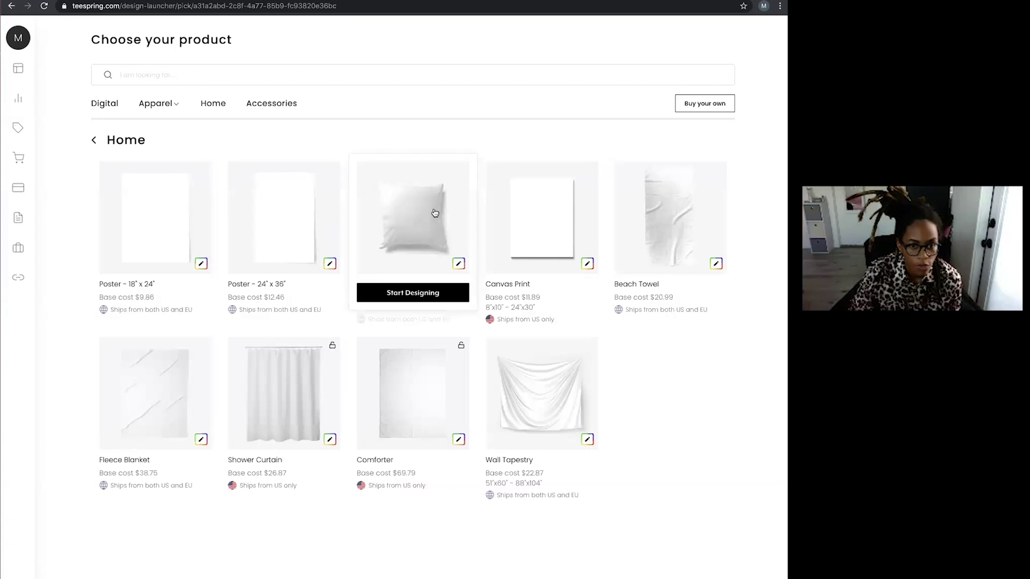
mouse_move(525, 282)
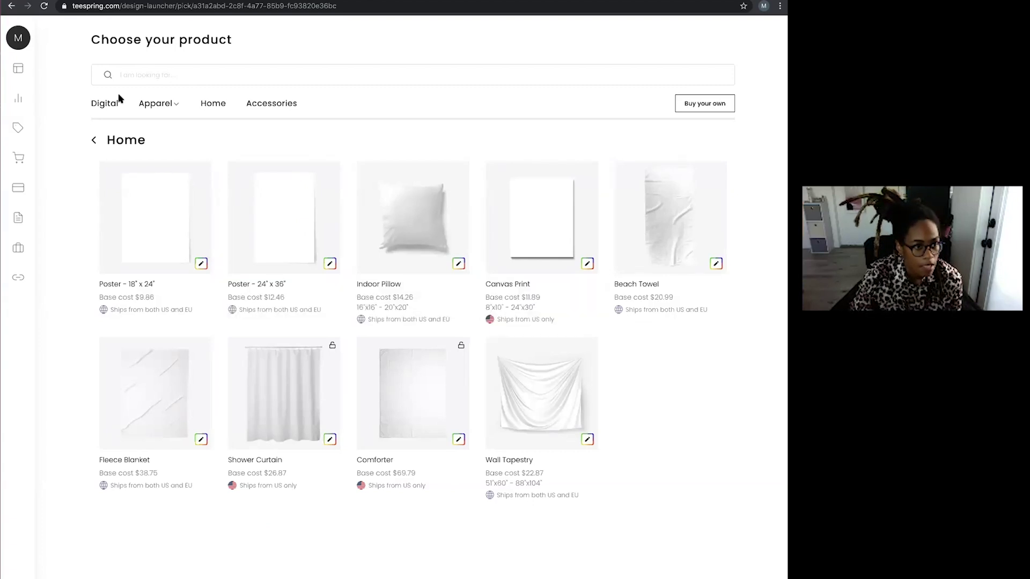
Step: Open the store analytics and review the overview, switching the chart between Views and Profits
left_click(42, 68)
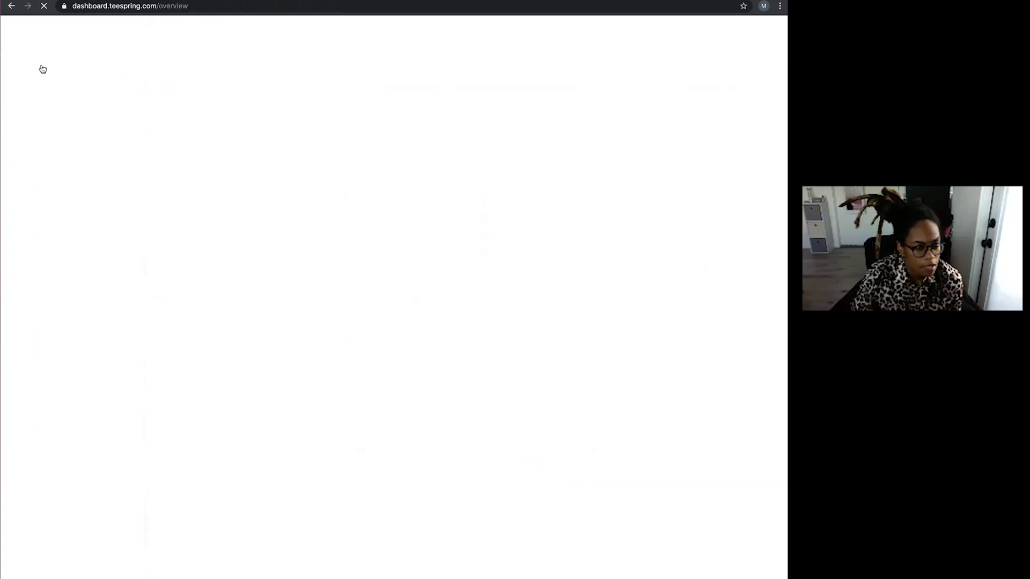
left_click(47, 101)
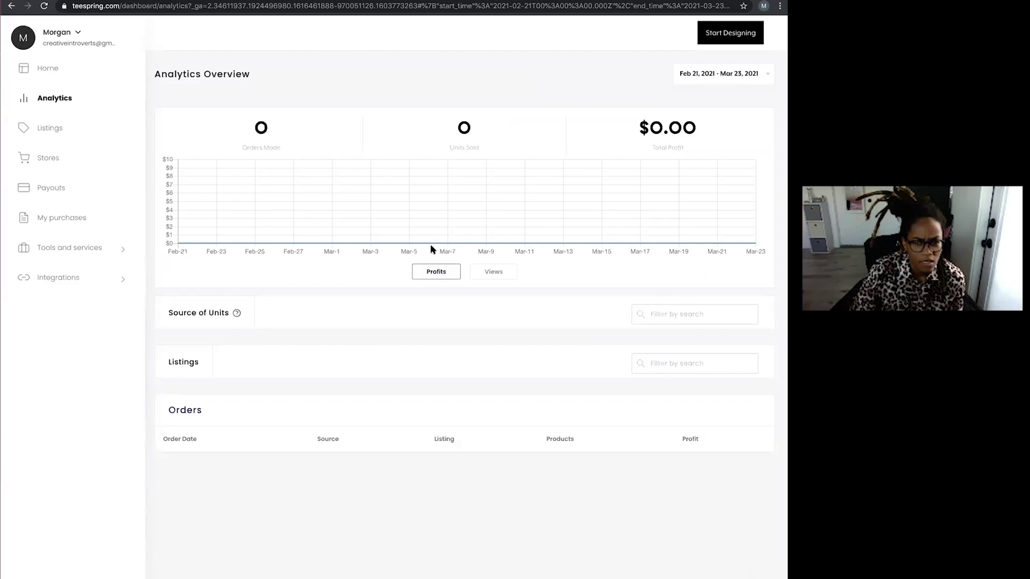
scroll(518, 169, "down", 5)
scroll(518, 170, "down", 1)
scroll(518, 170, "up", 6)
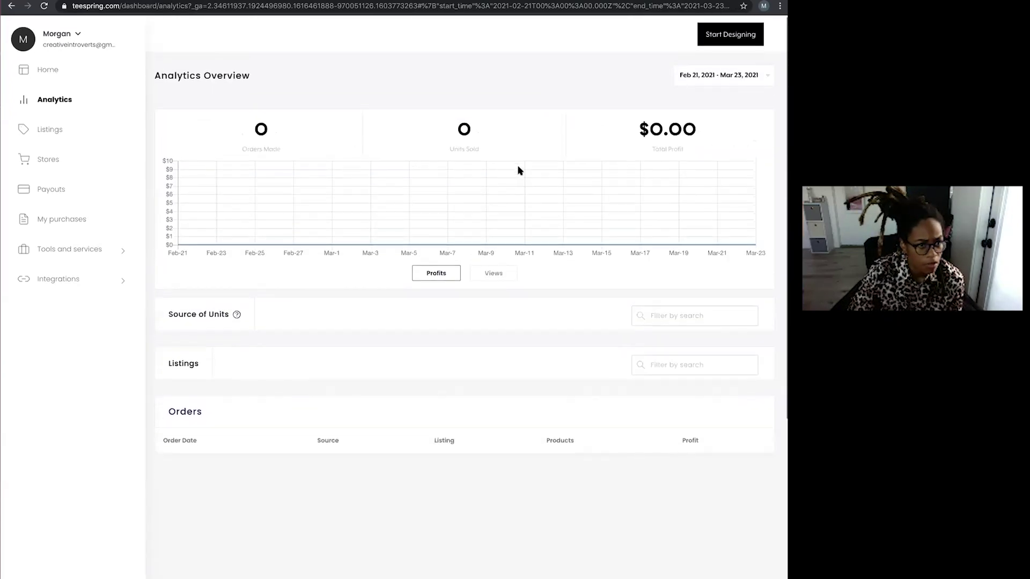
left_click(485, 273)
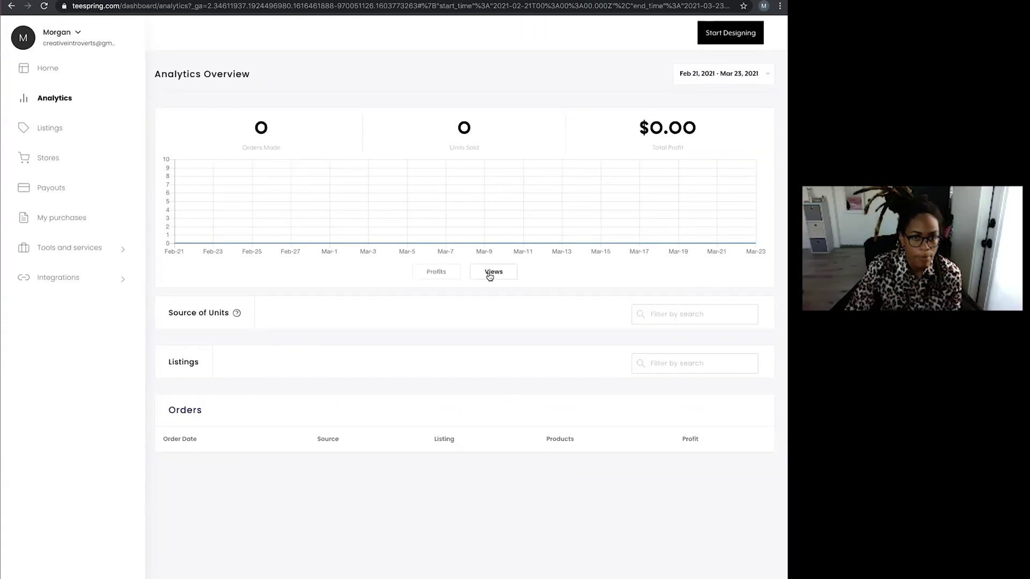
left_click(443, 274)
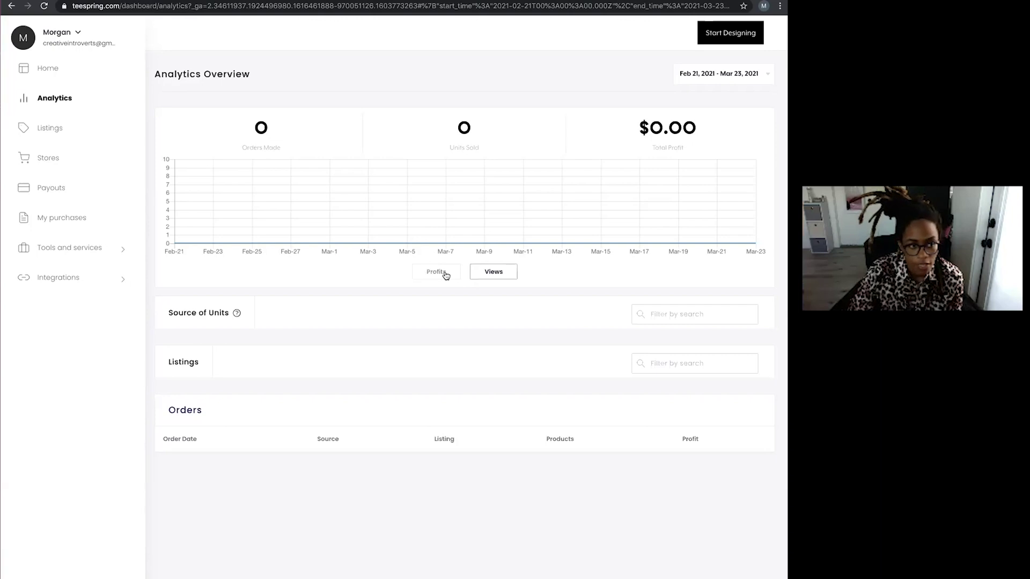